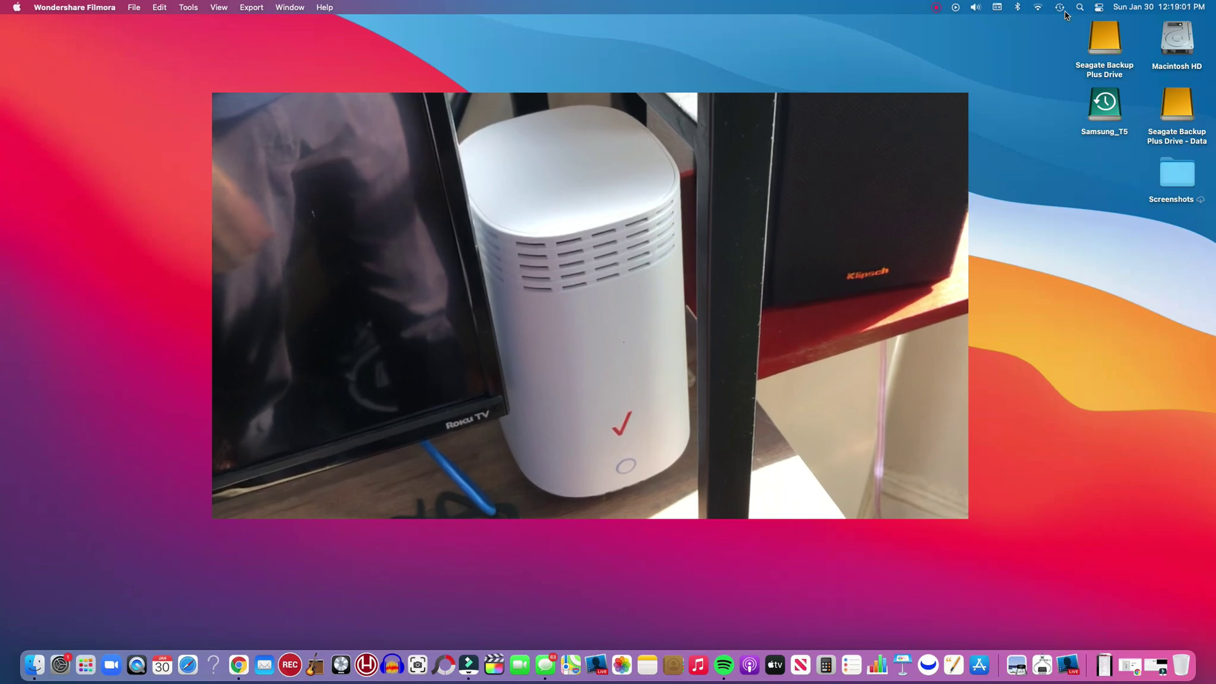
Reveal nearby networks like NYC Mesh Community WiFi, 7XPX3 and bananarama in the Wi-Fi menu
click(1039, 8)
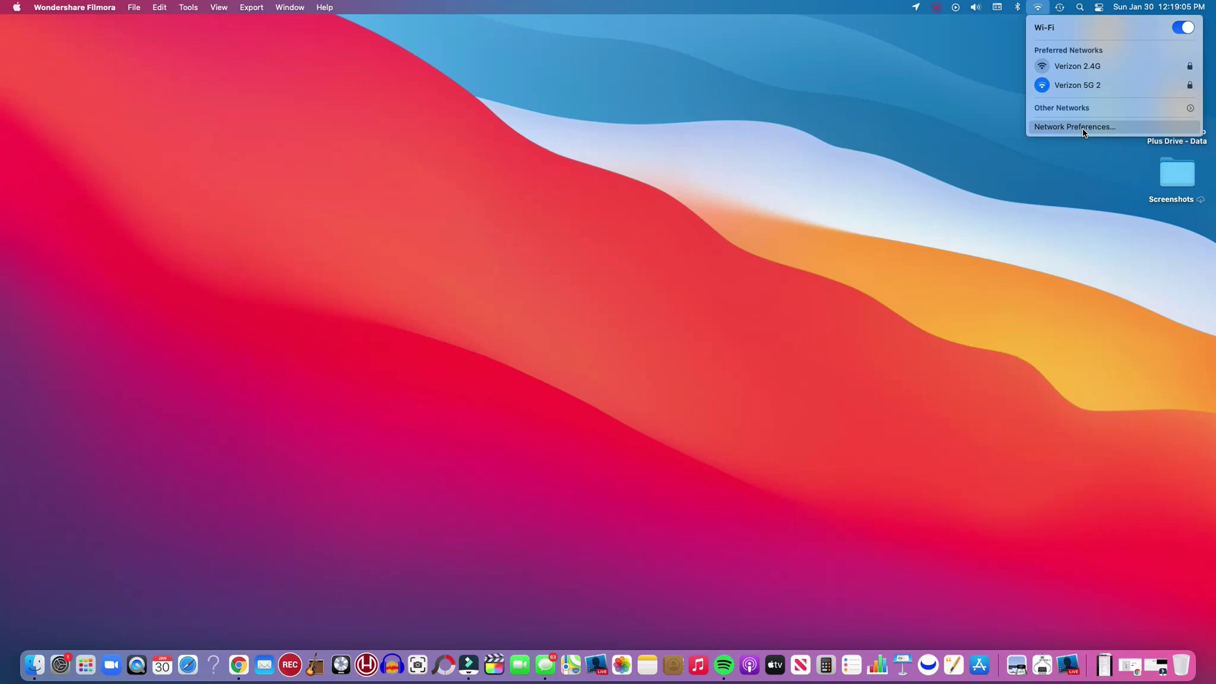
click(1191, 107)
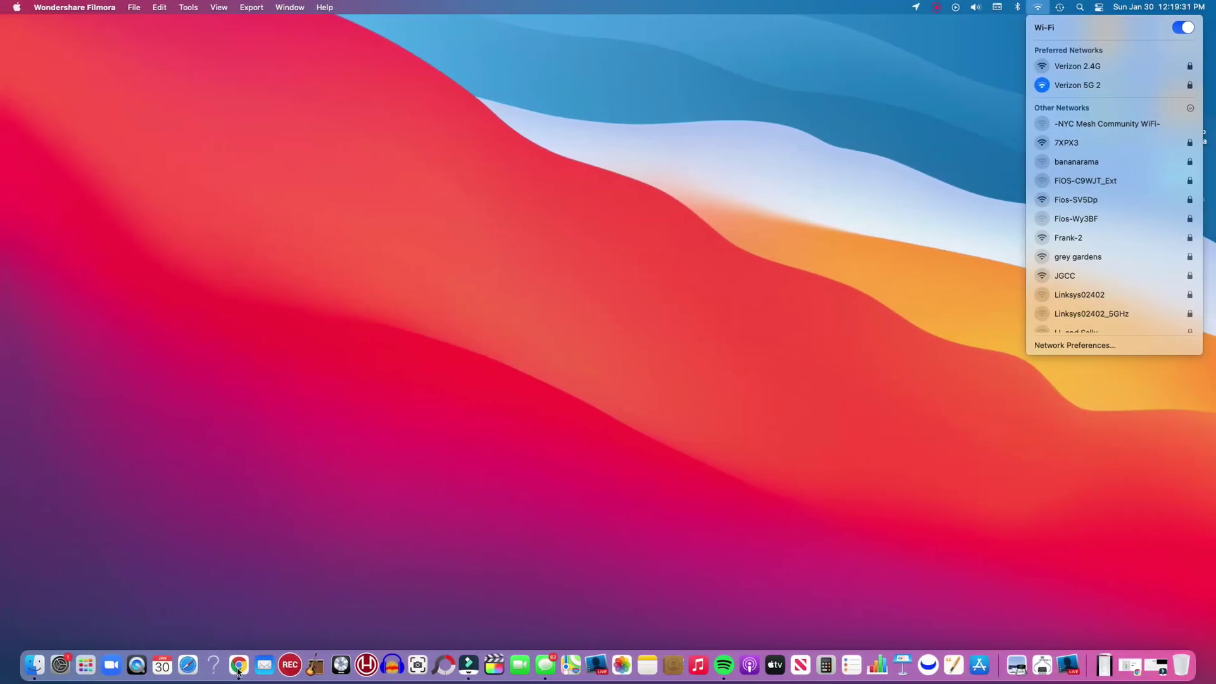
Bring Chrome forward, move its window to the top-left, and switch to the Fios Router 3.1 User Manual
click(238, 666)
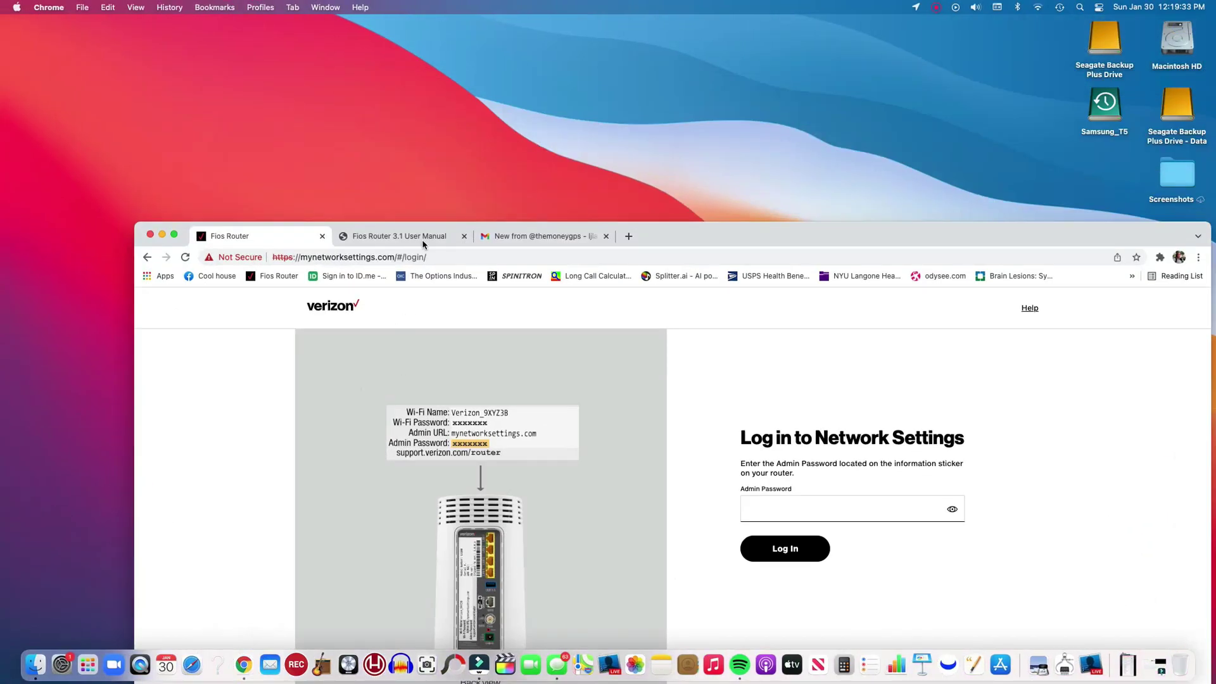
drag(445, 227, 300, 20)
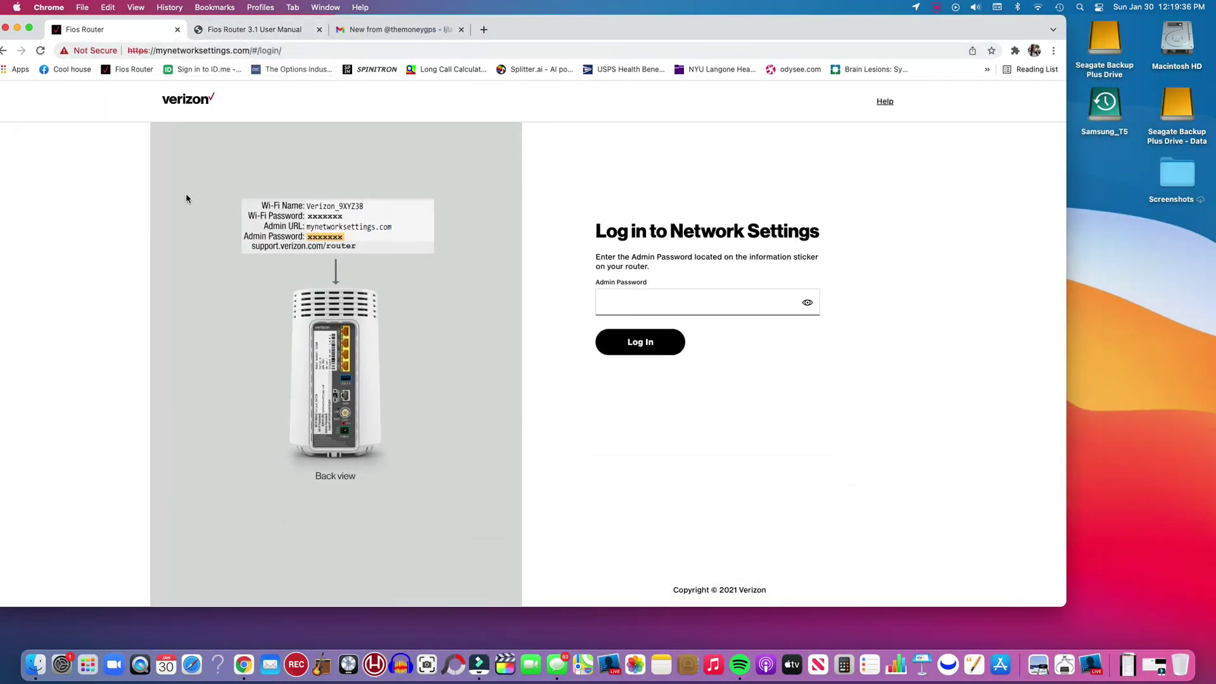
click(242, 30)
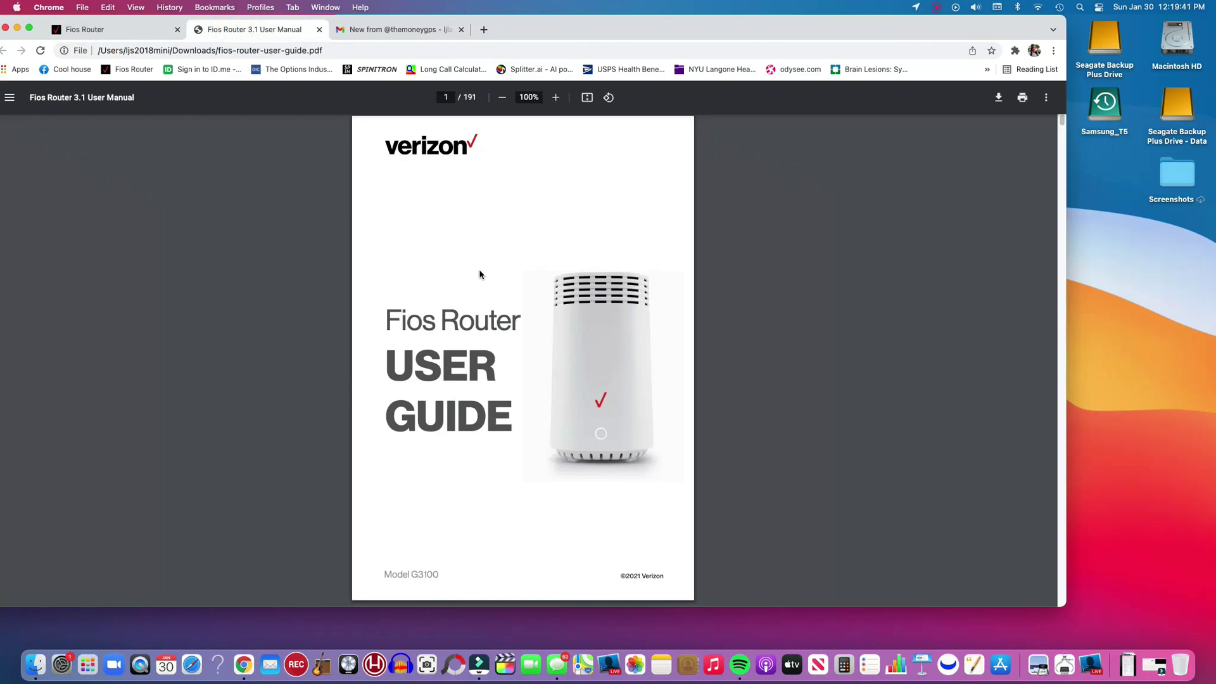
Scroll the manual down to page 52's Self-Organizing Network (SON) section
scroll(482, 275, down, 20)
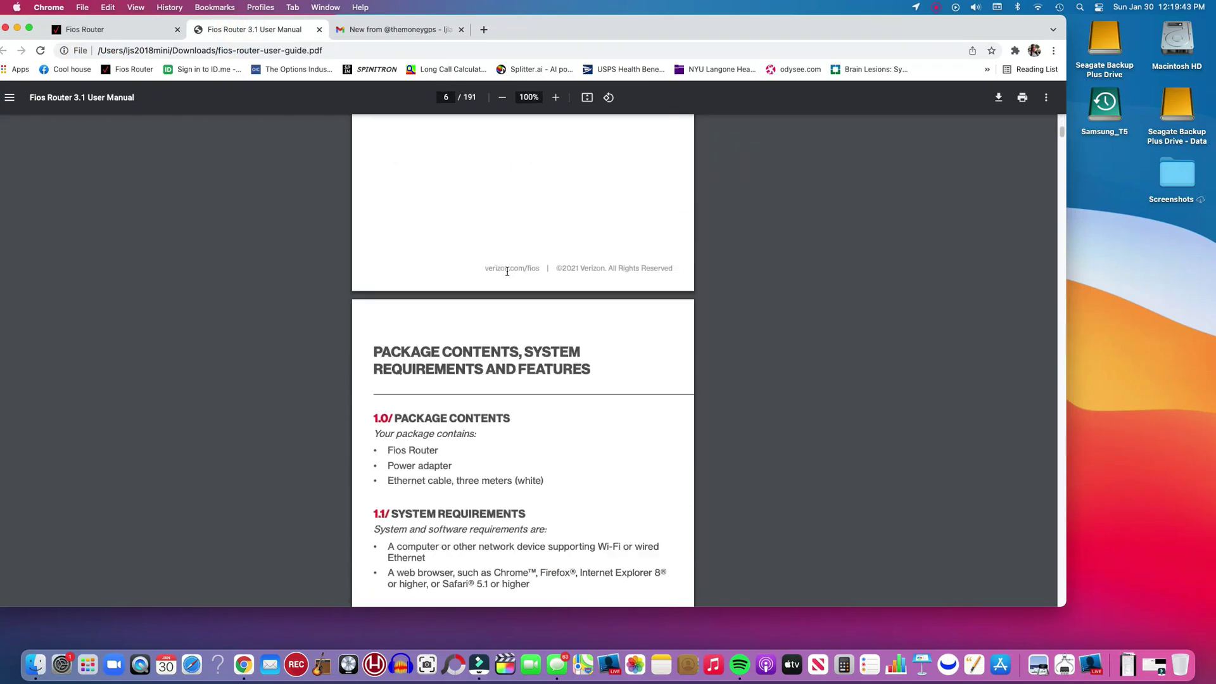
scroll(507, 272, down, 20)
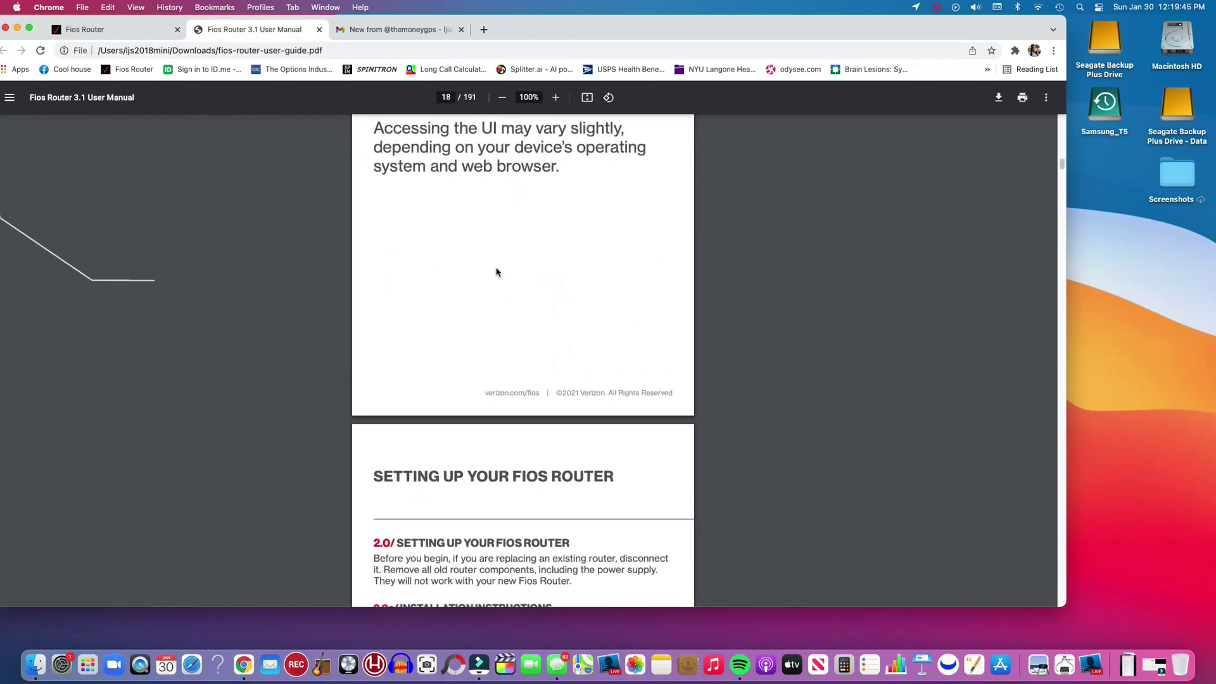
scroll(497, 272, down, 20)
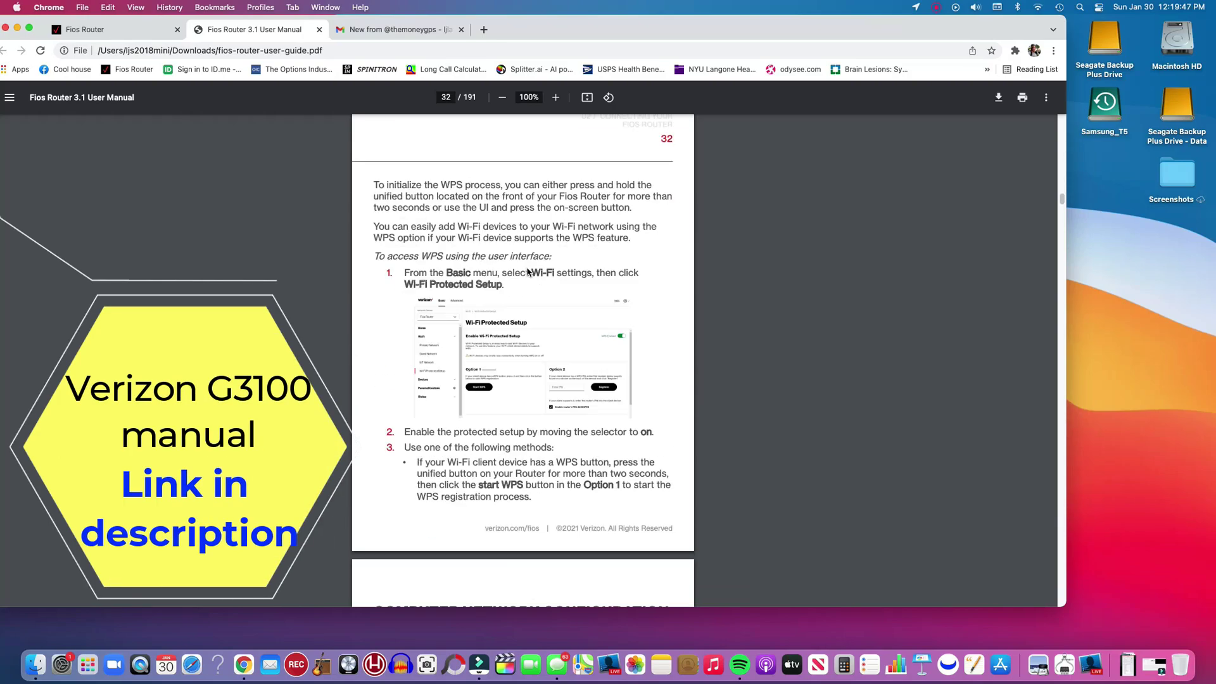
scroll(516, 266, down, 20)
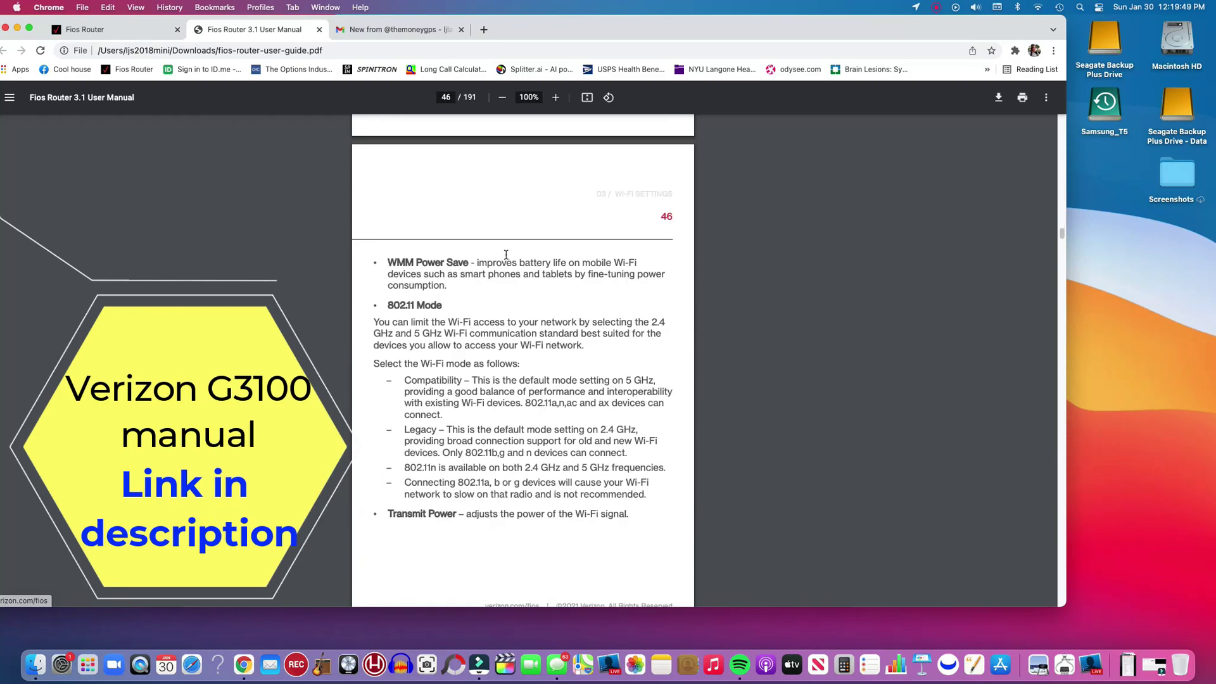
scroll(506, 255, down, 20)
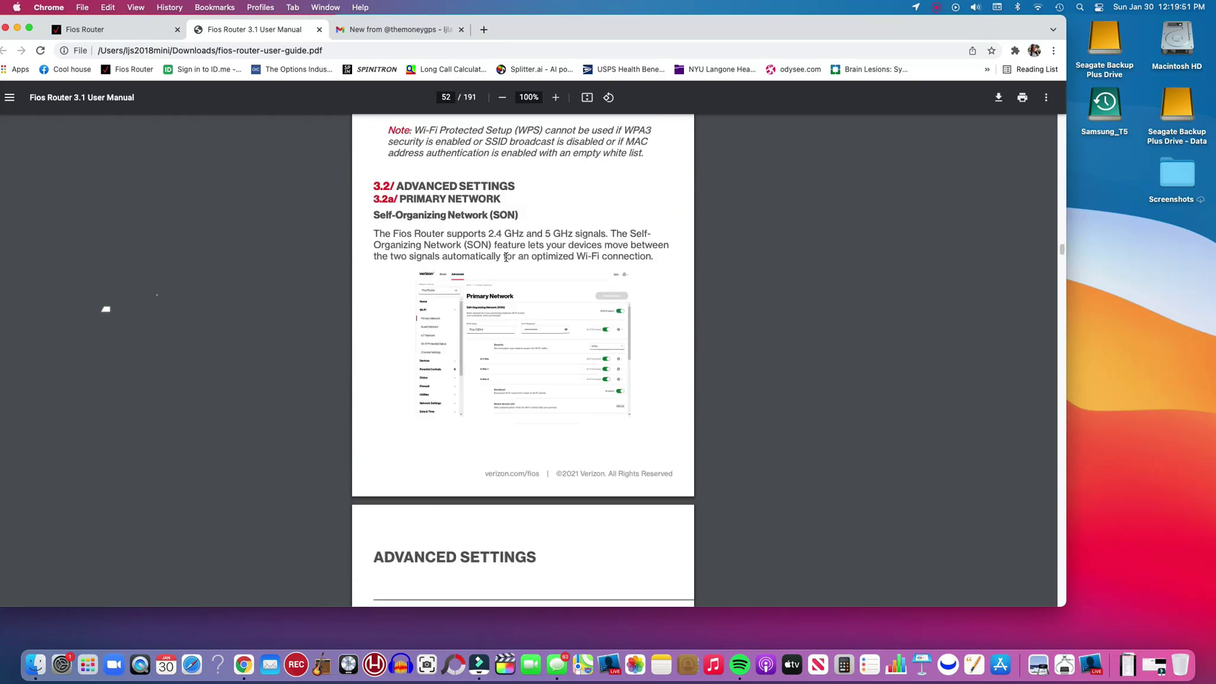
scroll(506, 257, down, 4)
scroll(502, 261, up, 12)
scroll(502, 261, down, 7)
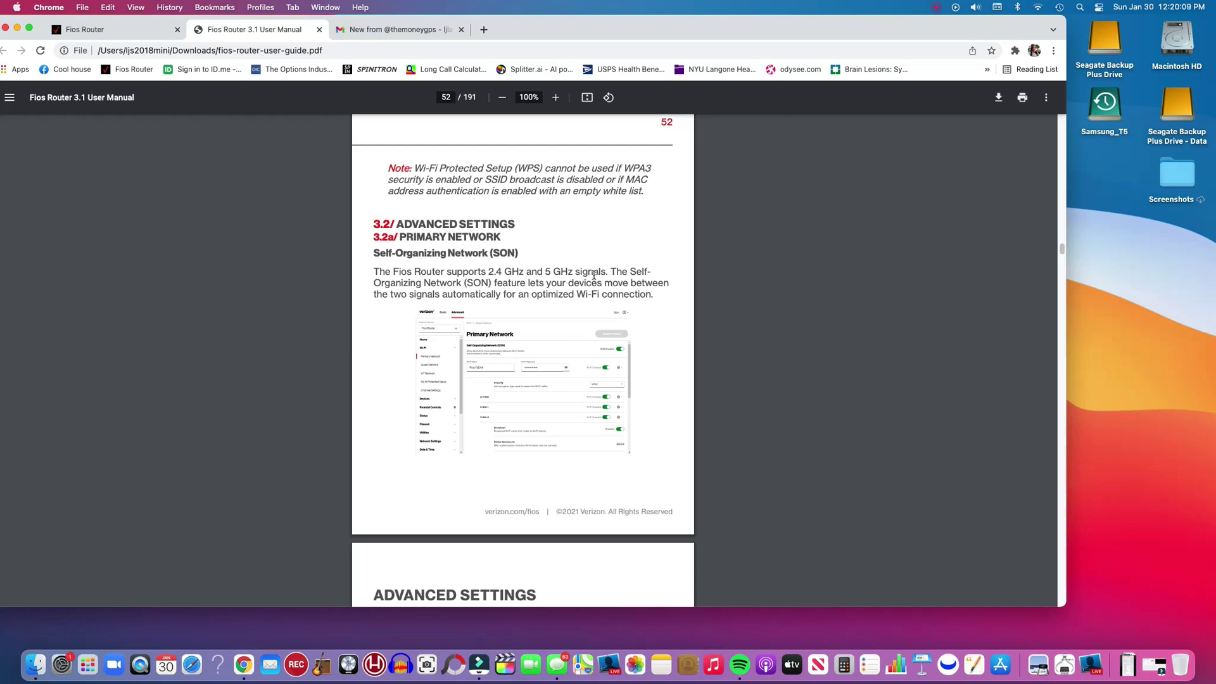
scroll(592, 274, down, 1)
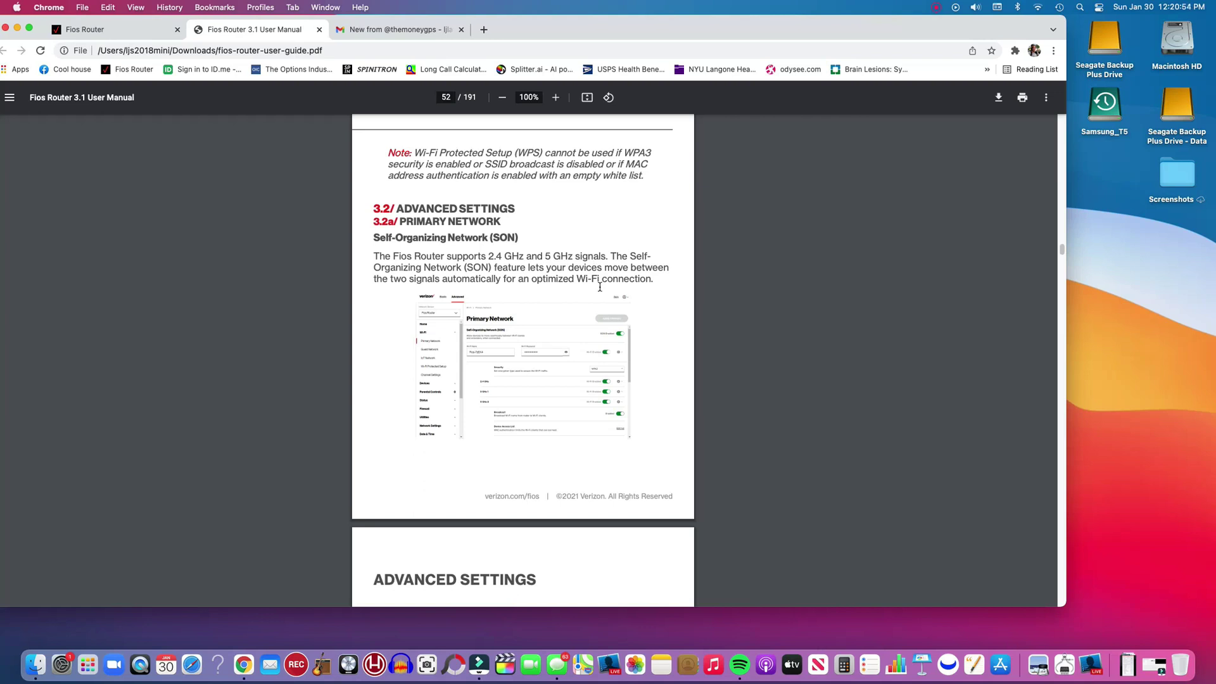
scroll(600, 285, down, 2)
Zoom the PDF to 200% and bring page 52's Primary Network screenshot with SON enabled into view
click(556, 98)
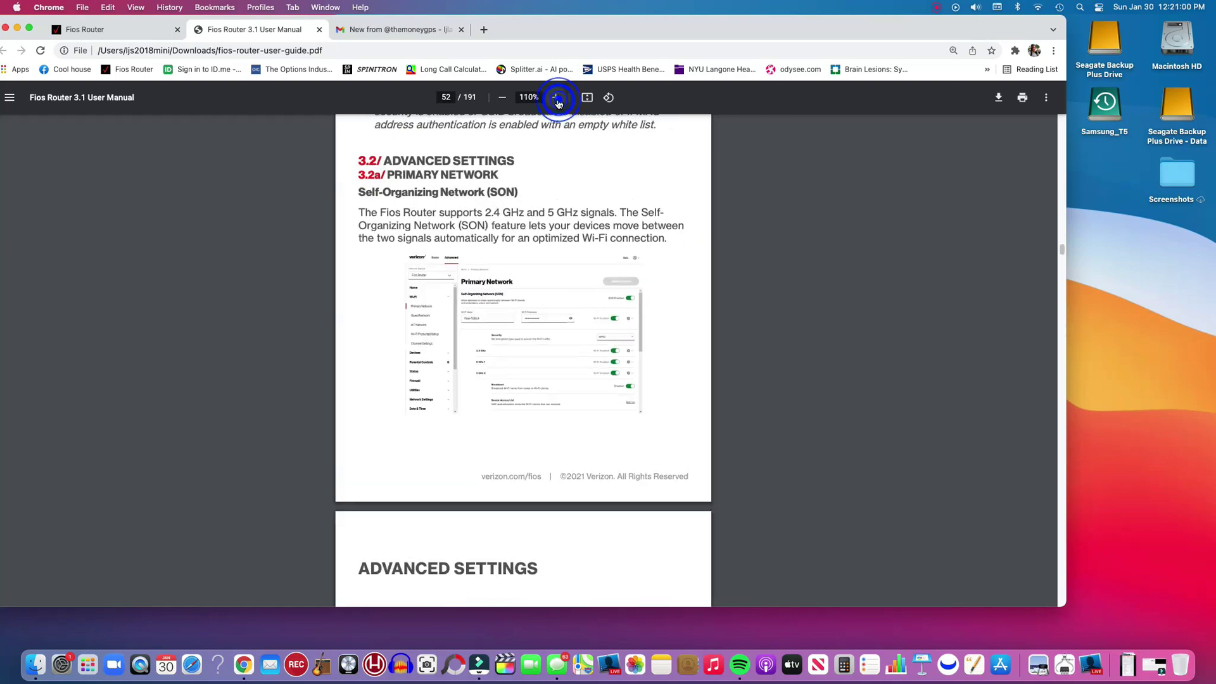
click(556, 98)
click(557, 98)
scroll(562, 232, down, 3)
scroll(562, 232, up, 2)
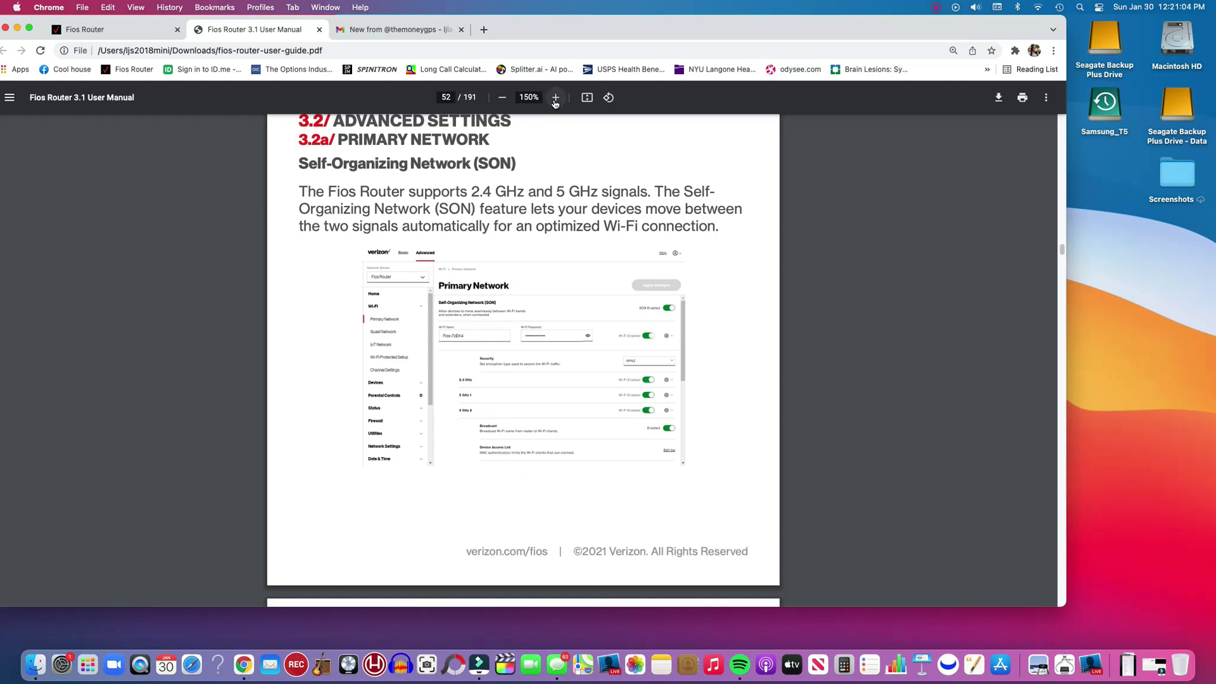
click(556, 97)
click(556, 97)
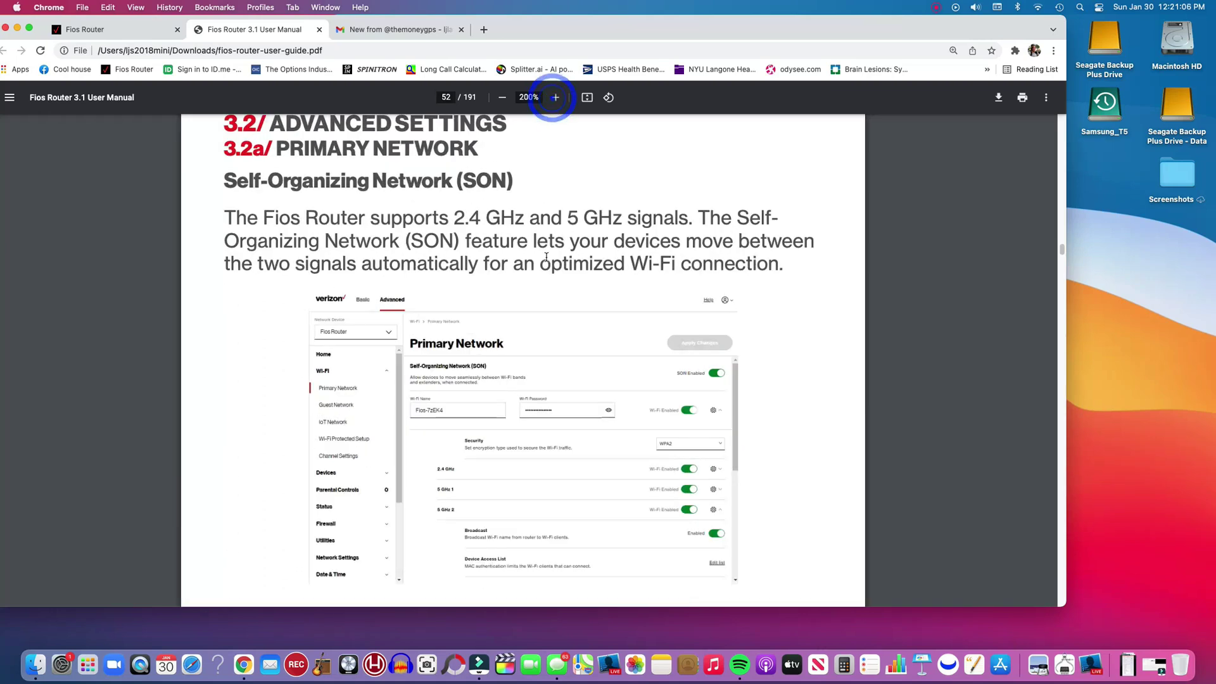
scroll(547, 261, down, 5)
scroll(547, 261, up, 5)
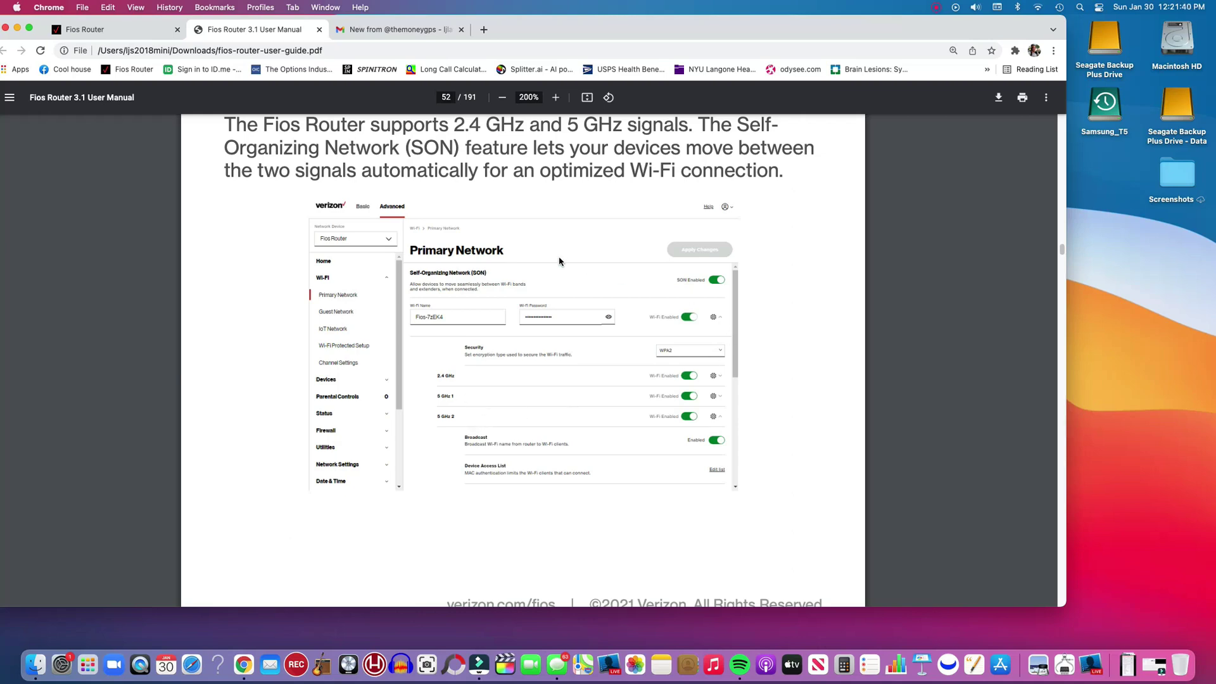
Switch to the Fios Router tab and log in with the admin password to reach the Online home page
click(133, 29)
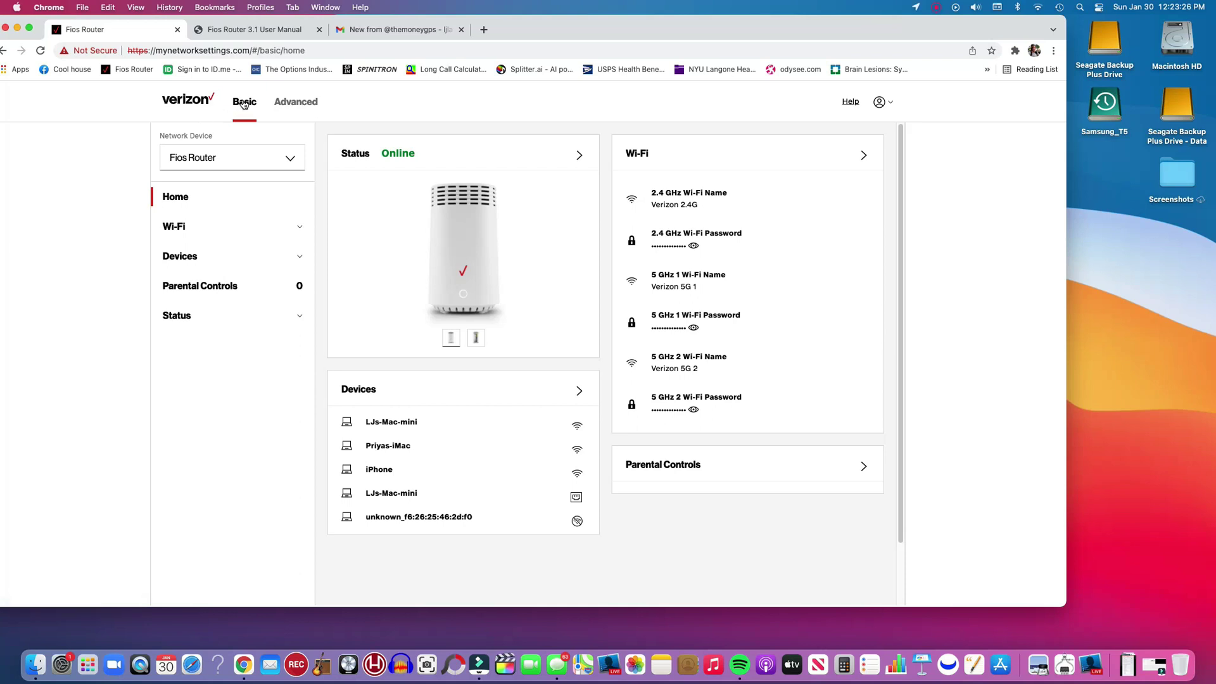
Go to Advanced > Wi-Fi > Primary Network, where SON shows as disabled
click(229, 113)
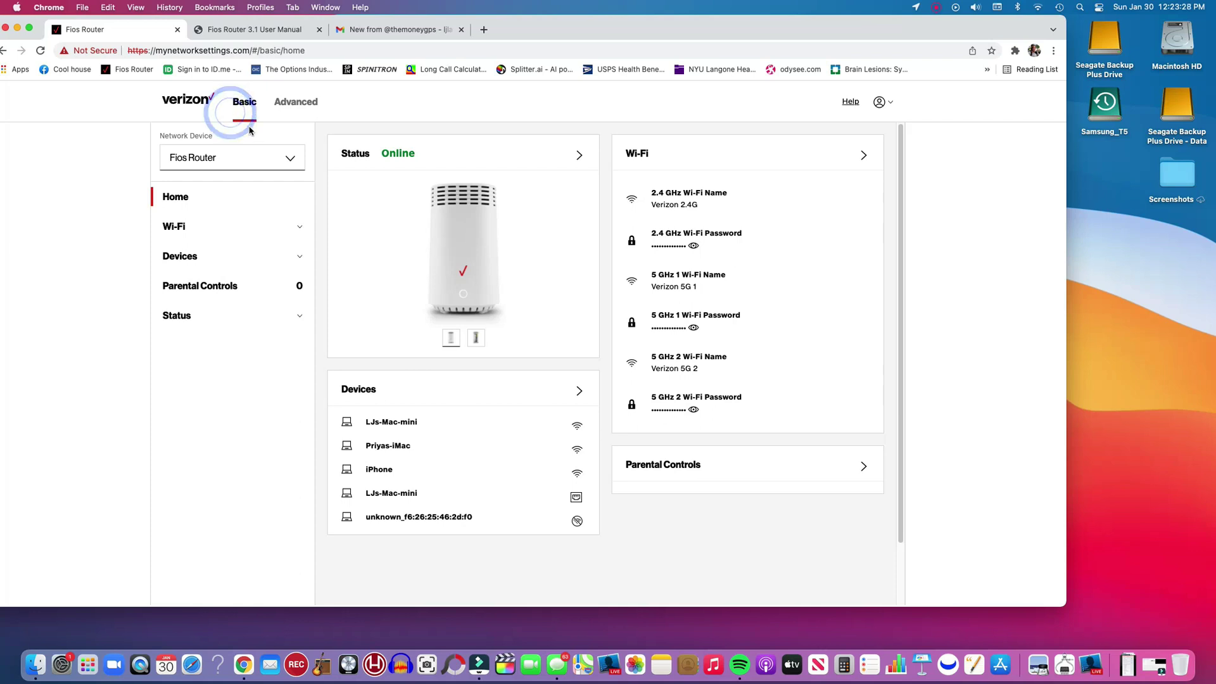
click(294, 105)
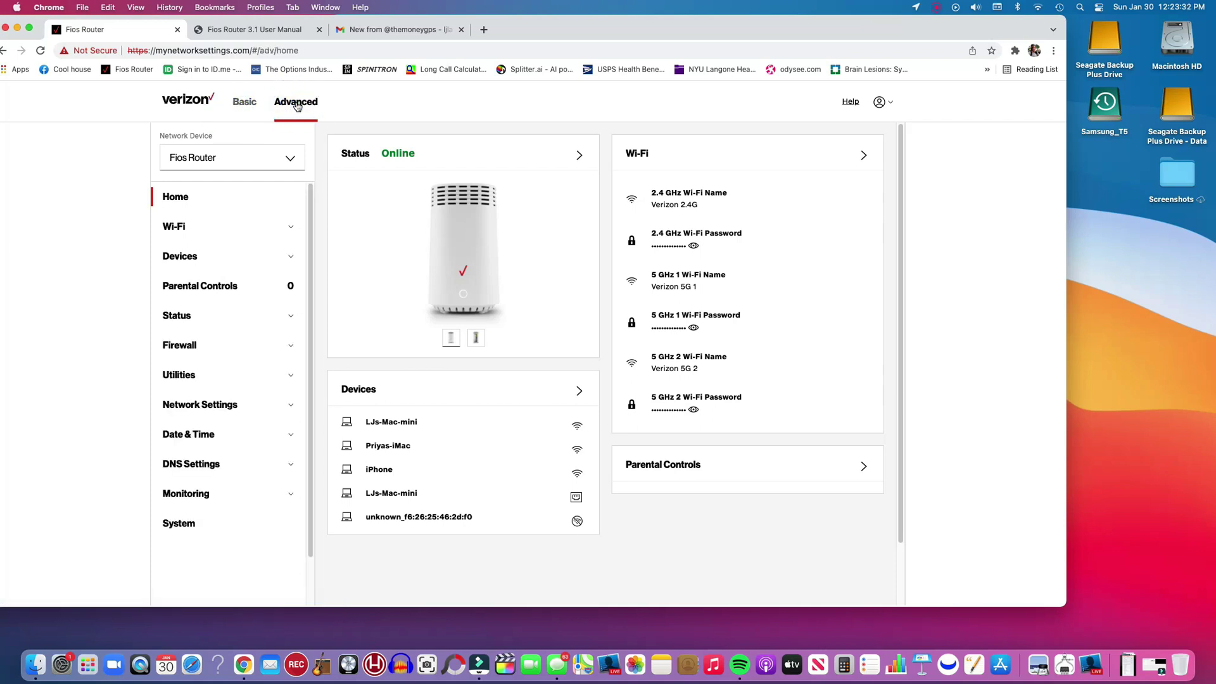
click(255, 231)
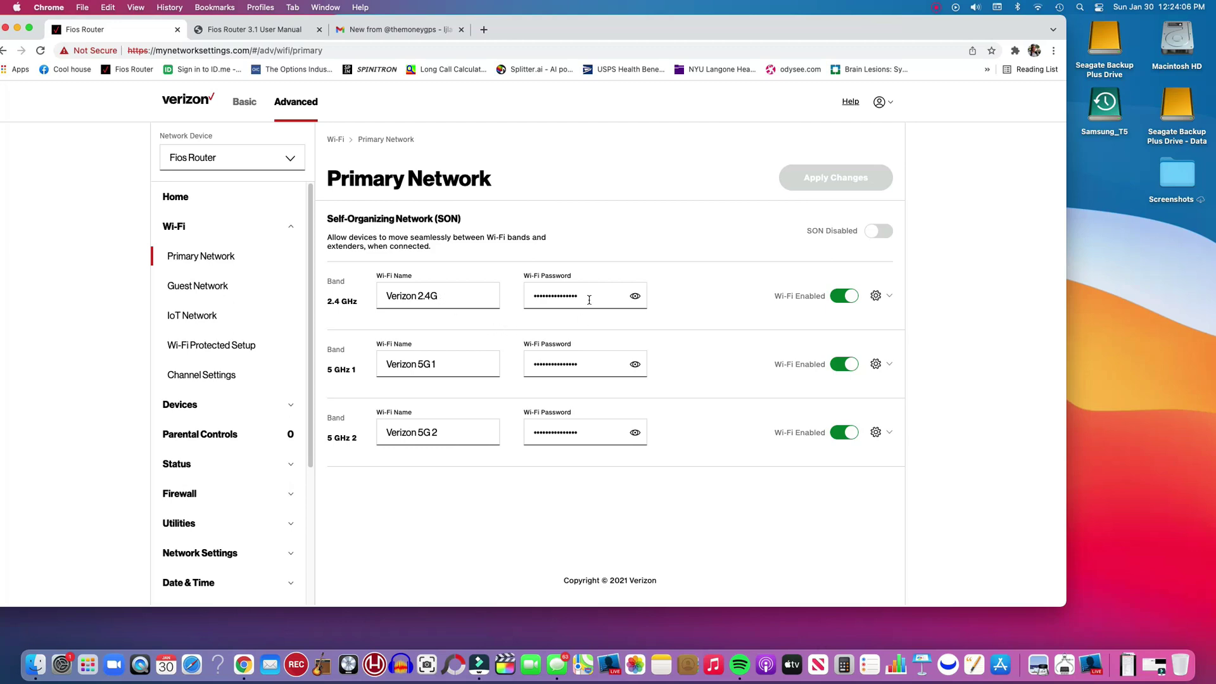
Return to the user manual and scroll from the top to page 11's rear-panel diagram
click(268, 30)
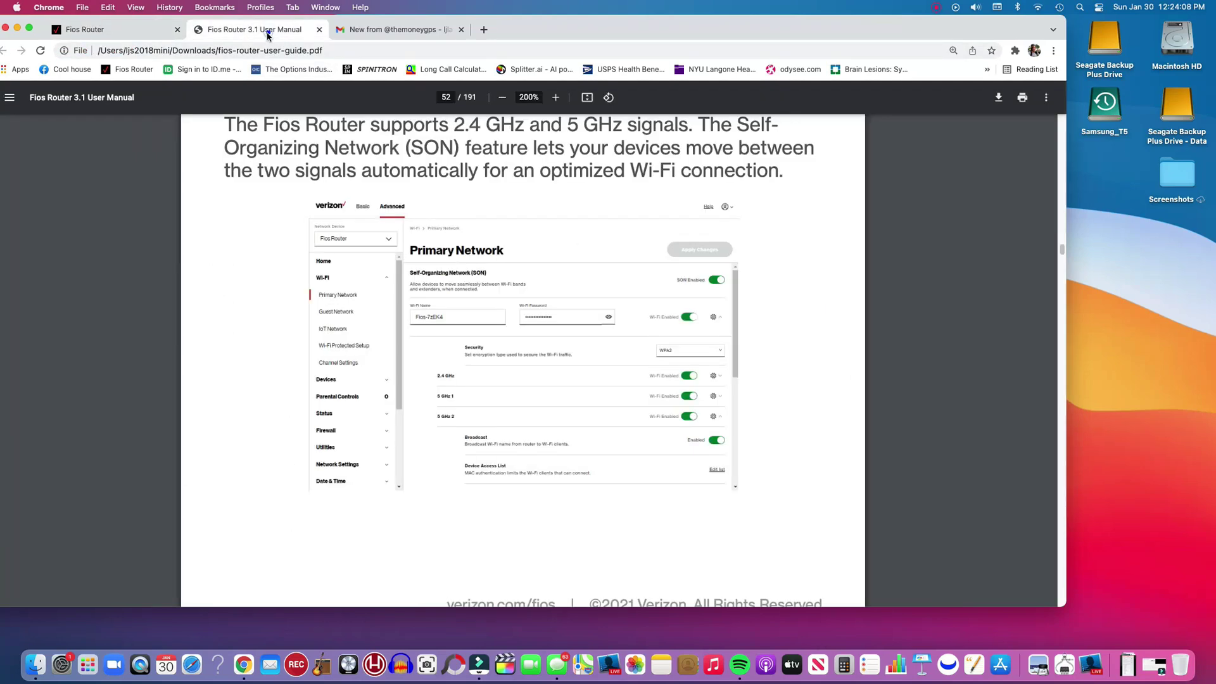
scroll(612, 307, up, 20)
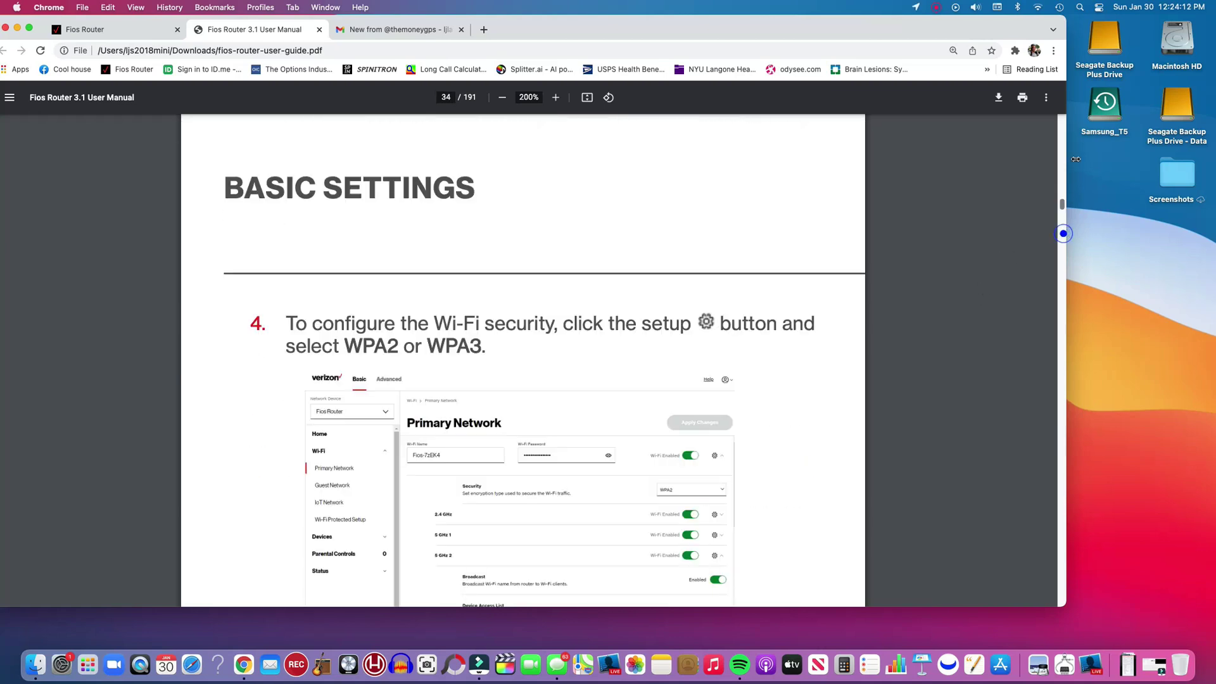
drag(1062, 233, 1075, 122)
scroll(849, 234, down, 10)
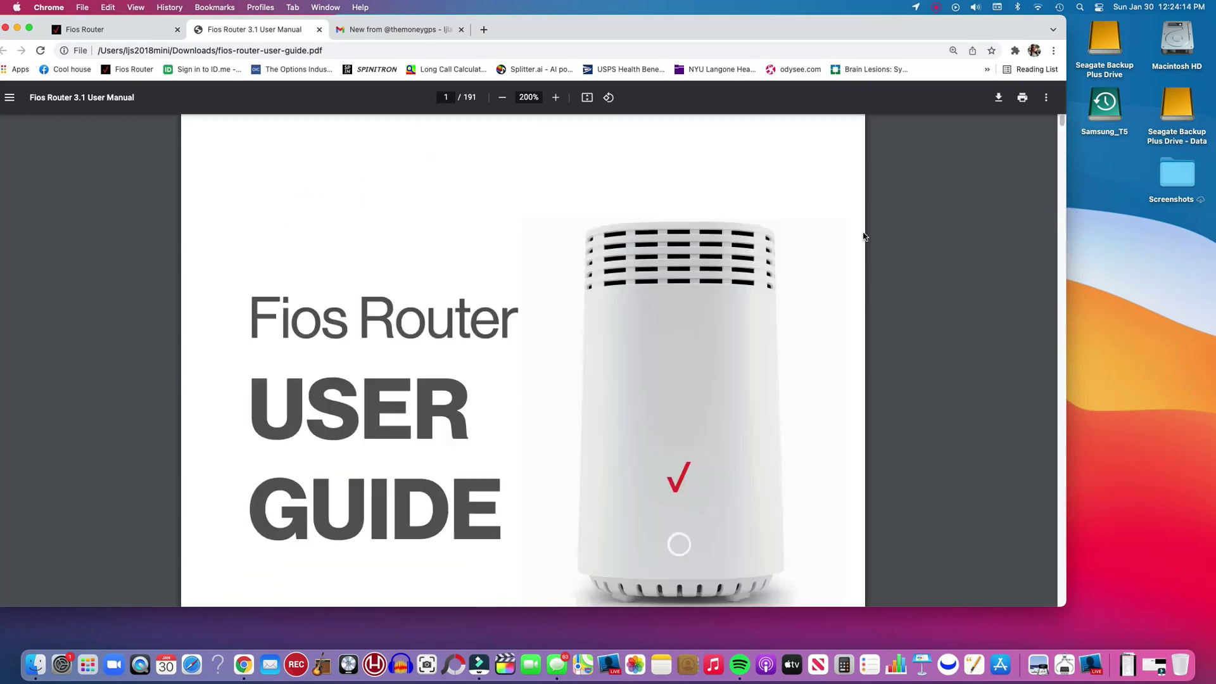
scroll(846, 238, down, 20)
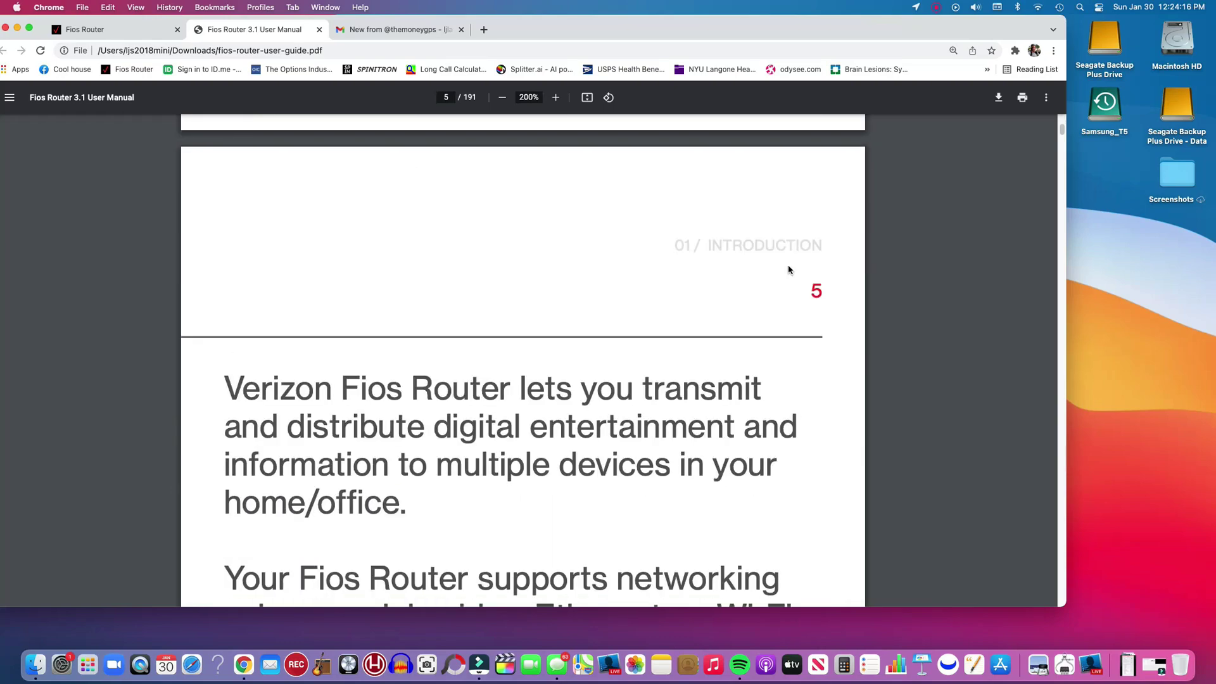
scroll(771, 268, down, 20)
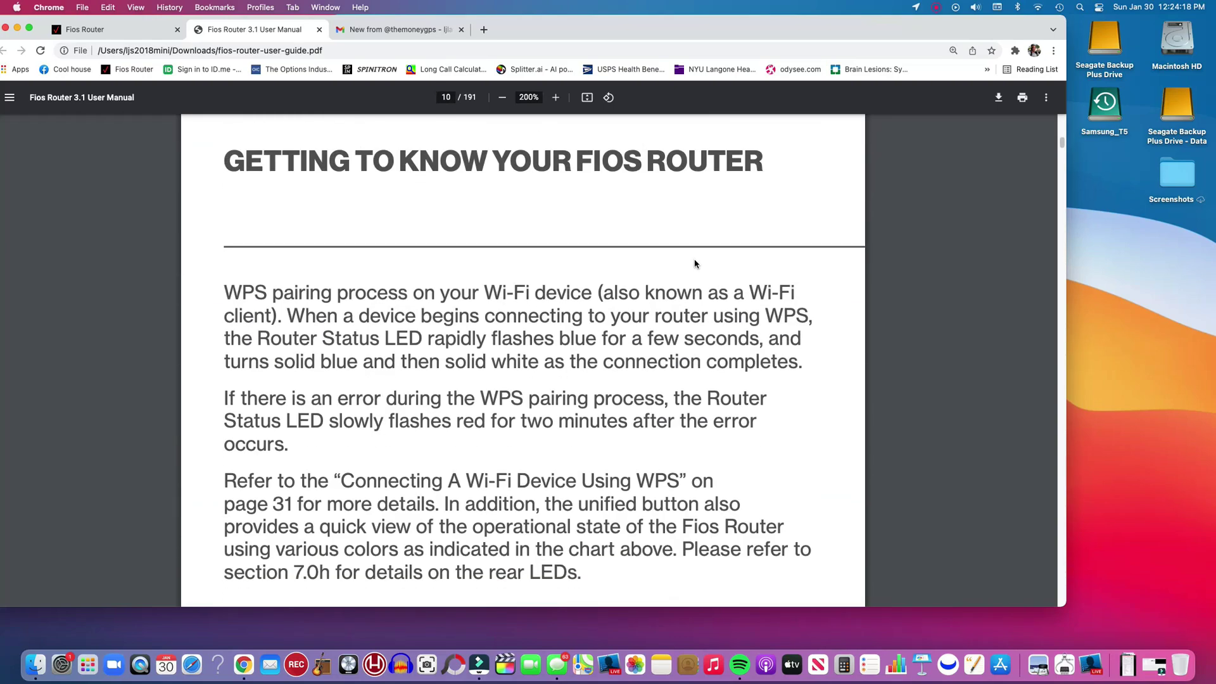
scroll(694, 266, down, 10)
scroll(694, 271, up, 12)
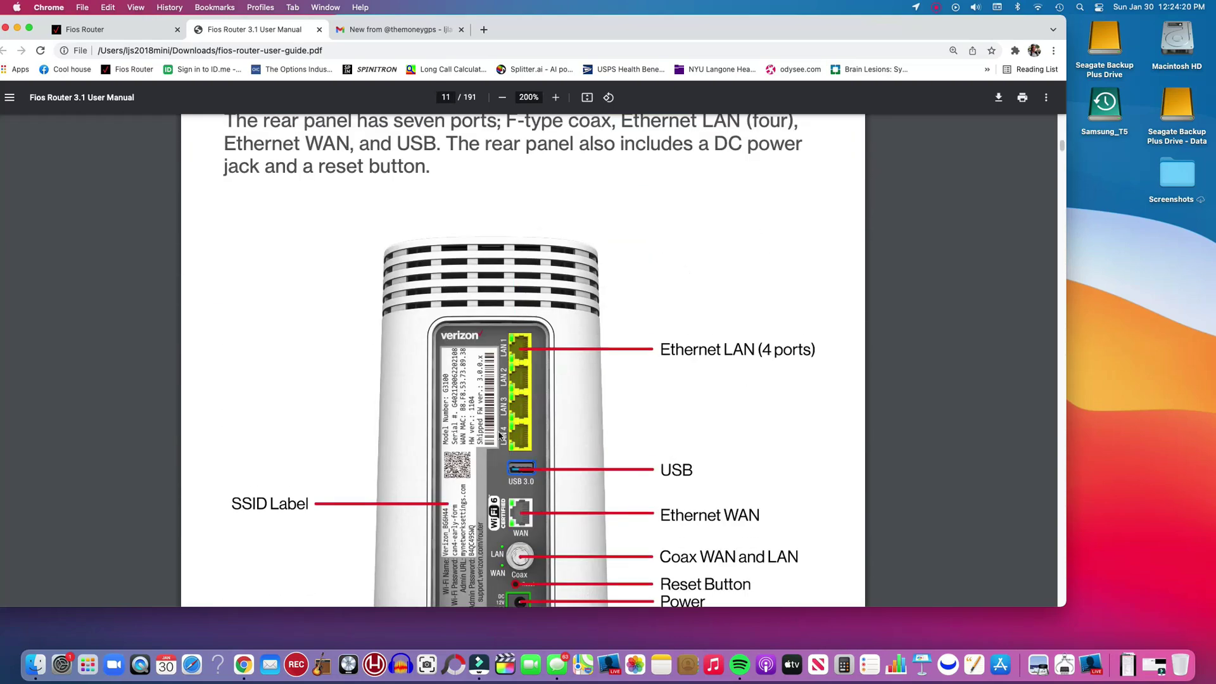
scroll(456, 482, down, 3)
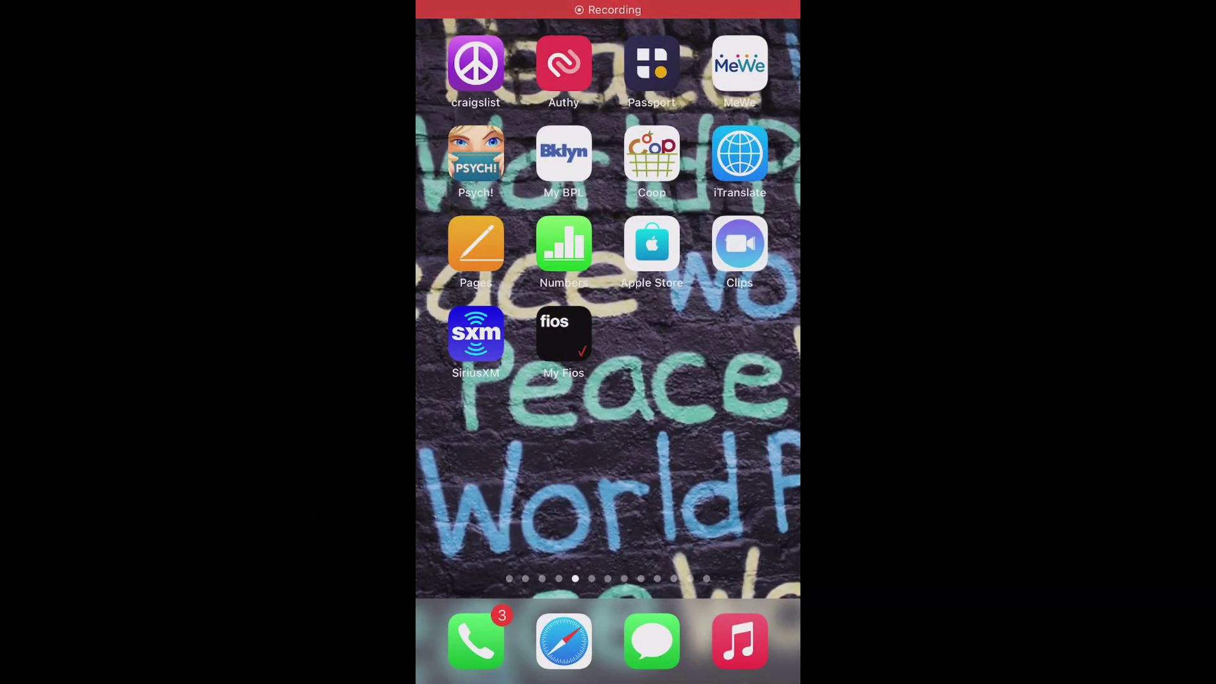
Launch the My Fios app from the iPhone home screen
click(564, 333)
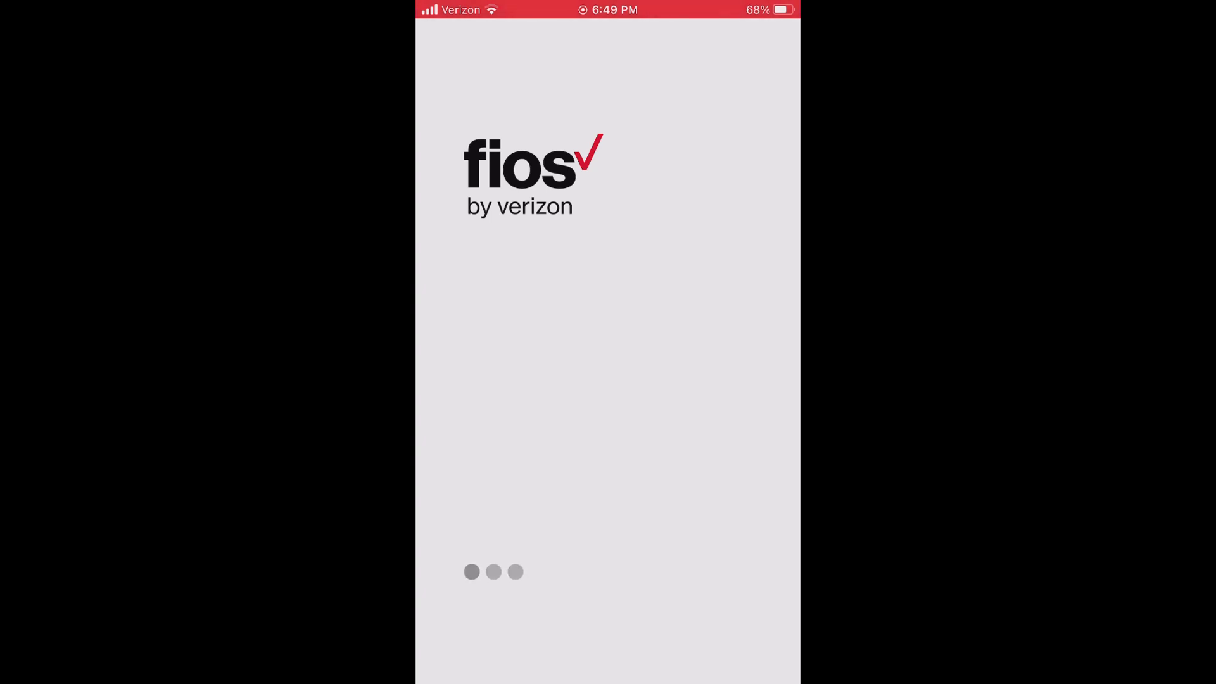
Open the home network's Internet details and go into the router's Advanced Settings
scroll(609, 381, down, 10)
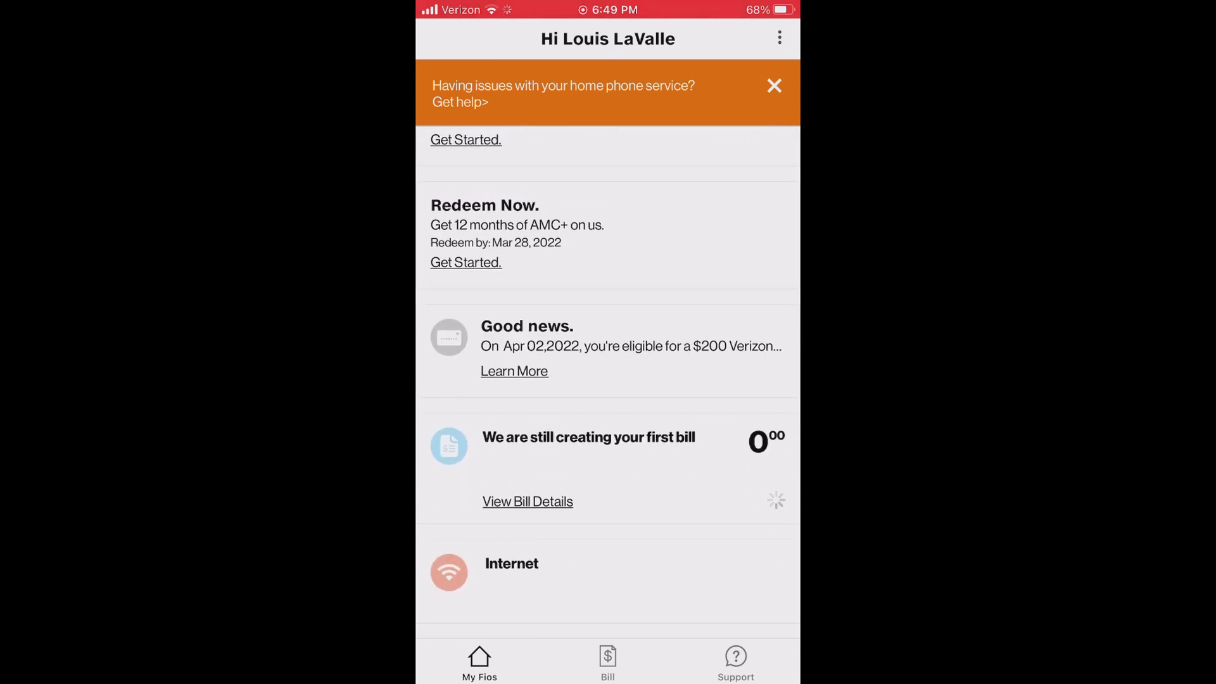
click(512, 564)
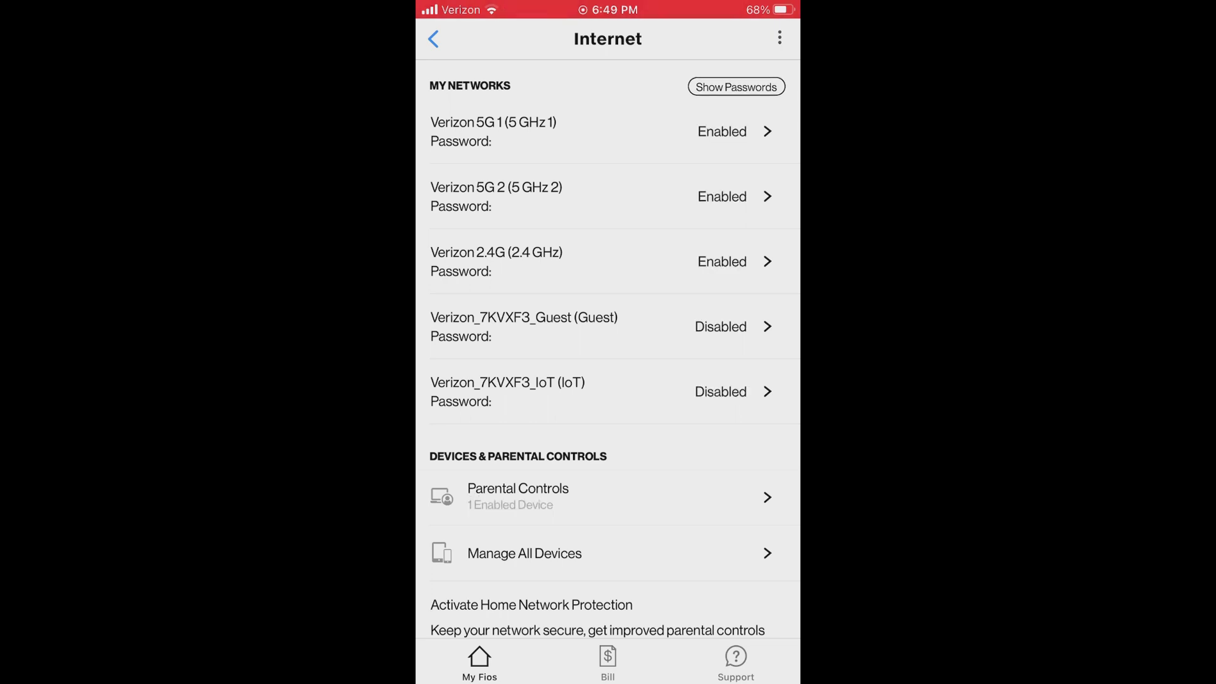
scroll(608, 348, down, 7)
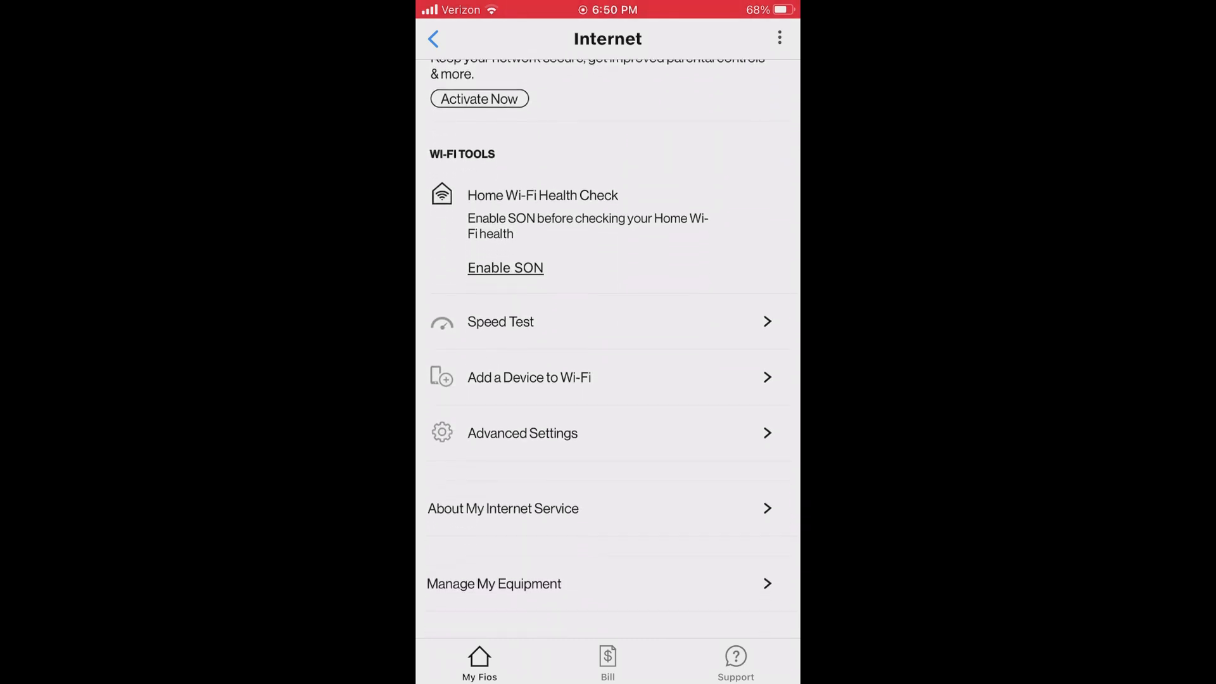
scroll(608, 348, down, 2)
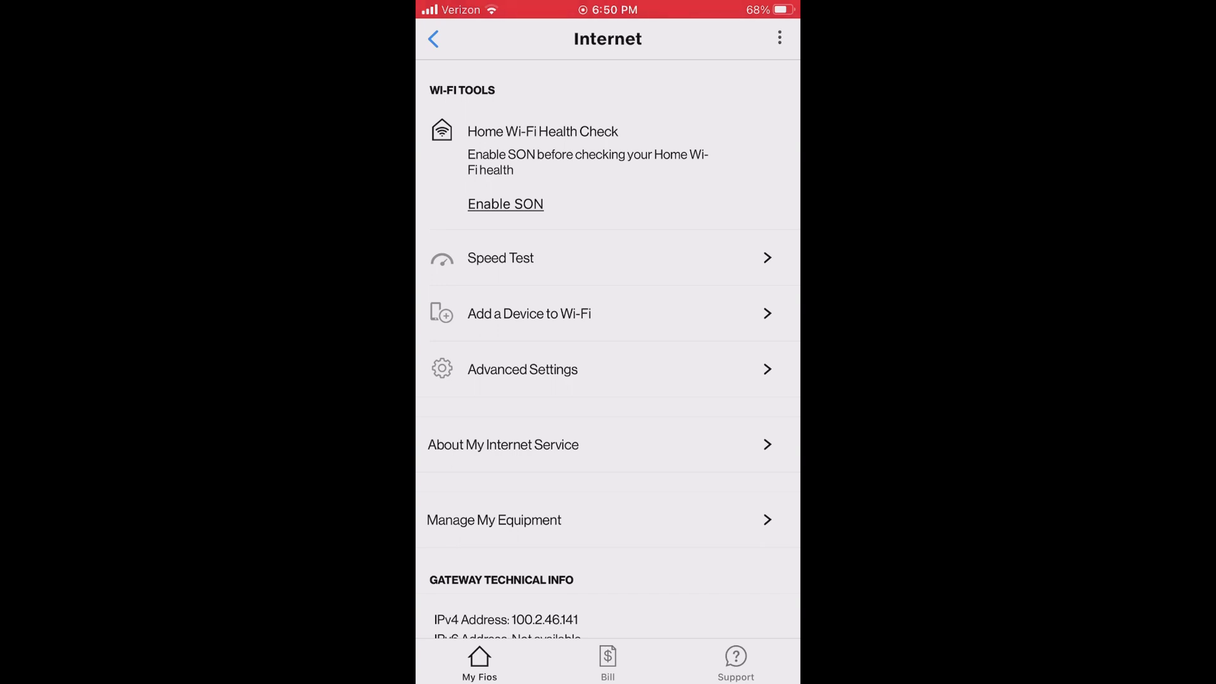
click(523, 369)
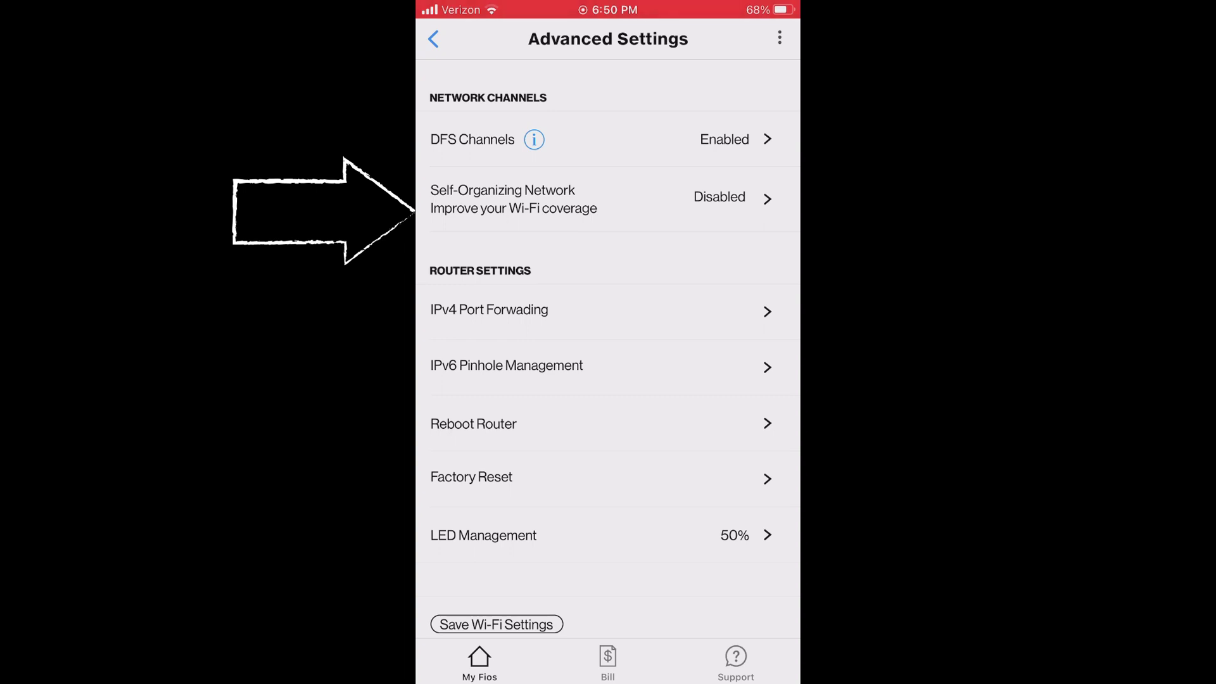
Confirm the Self-Organizing Network toggle is off, then go back to the Internet screen
click(514, 199)
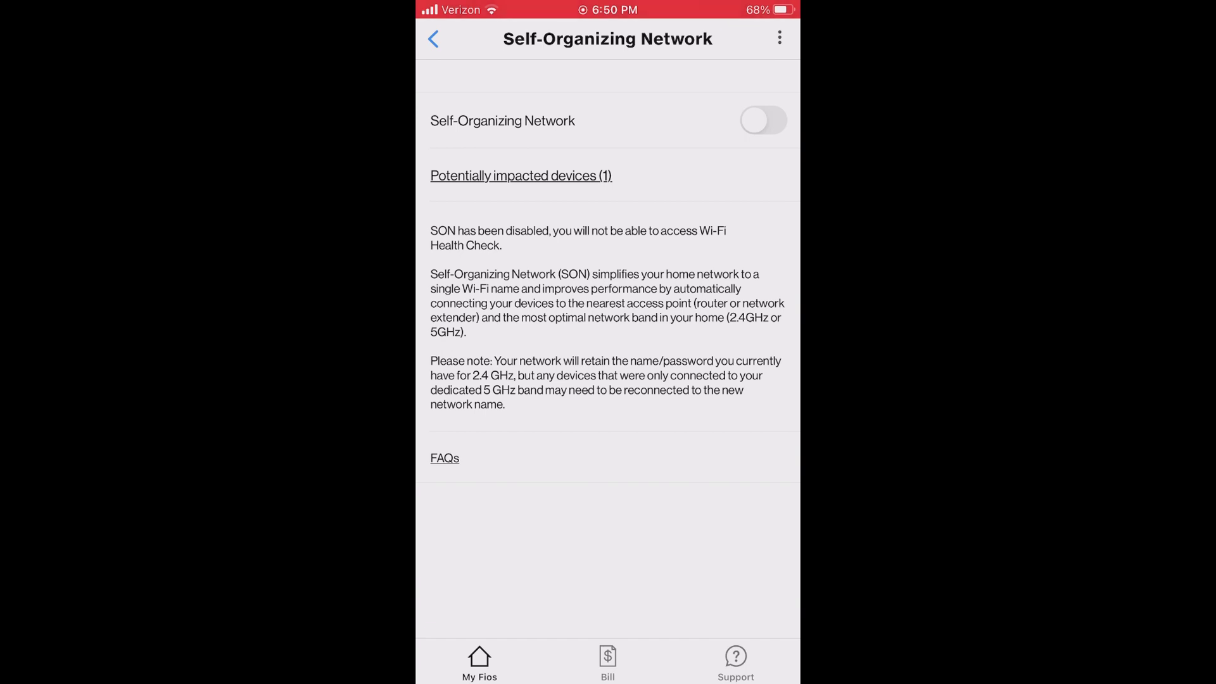
click(434, 40)
click(433, 39)
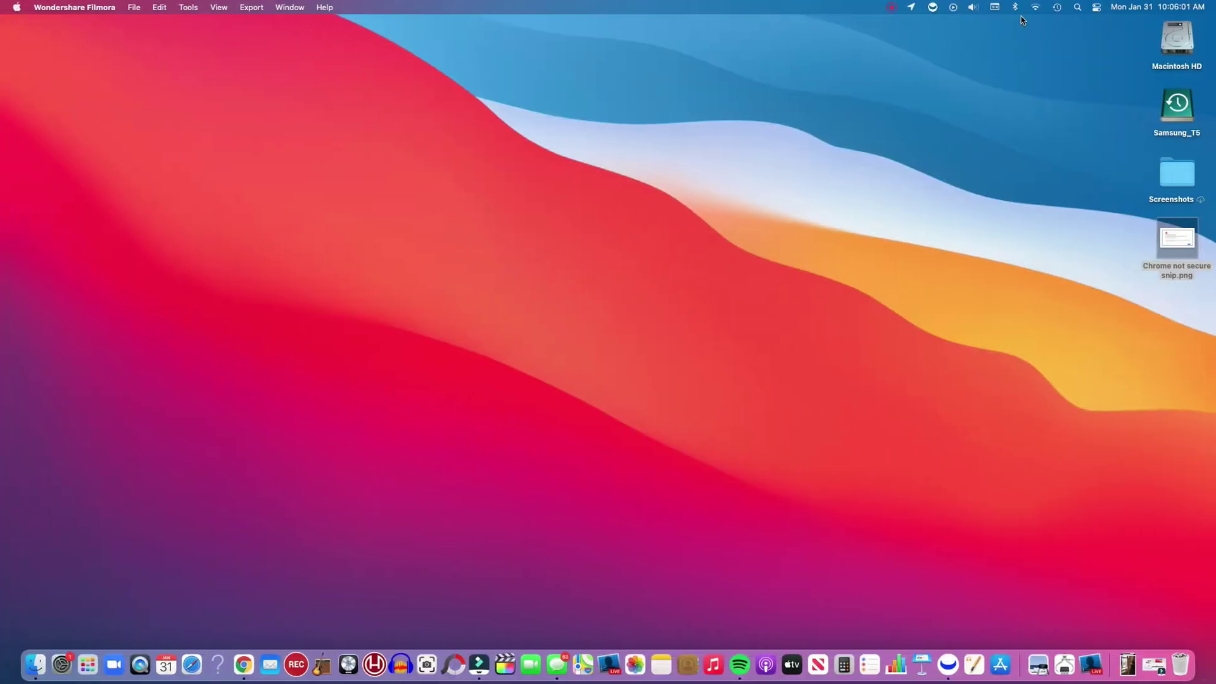
Check the Mac's current Wi-Fi network in the menu bar, then load speedtest.net in Chrome
click(1036, 9)
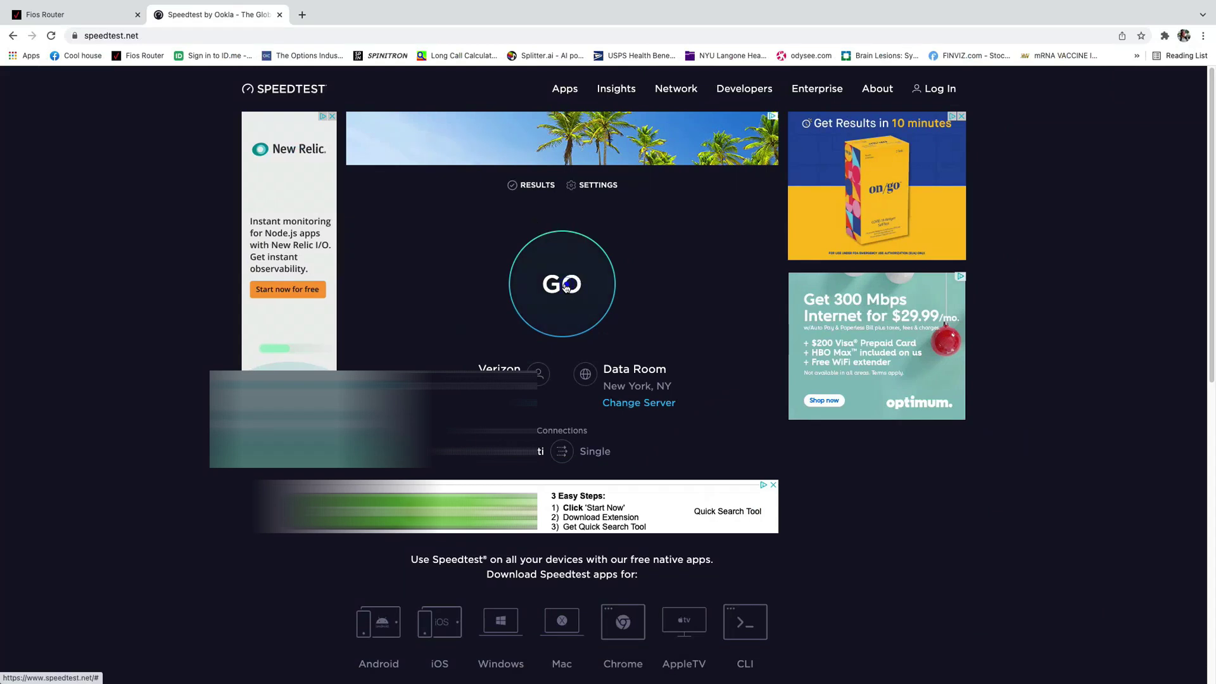
Run a test against the New York Data Room server: 3 ms ping, 258.09 Mbps down, 155.91 Mbps up
click(566, 286)
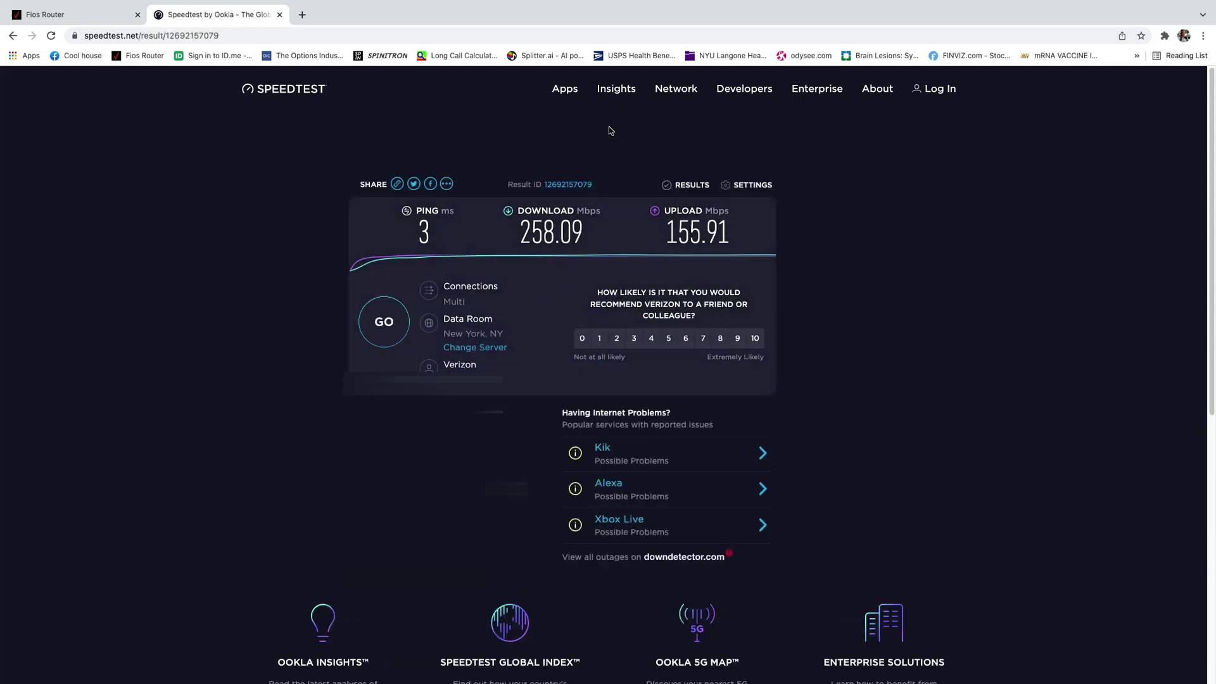
Join the Mac to Verizon 2.4G and rerun Speedtest: 7 ms ping, 7.30 down, 31.76 up
mouse_move(1089, 3)
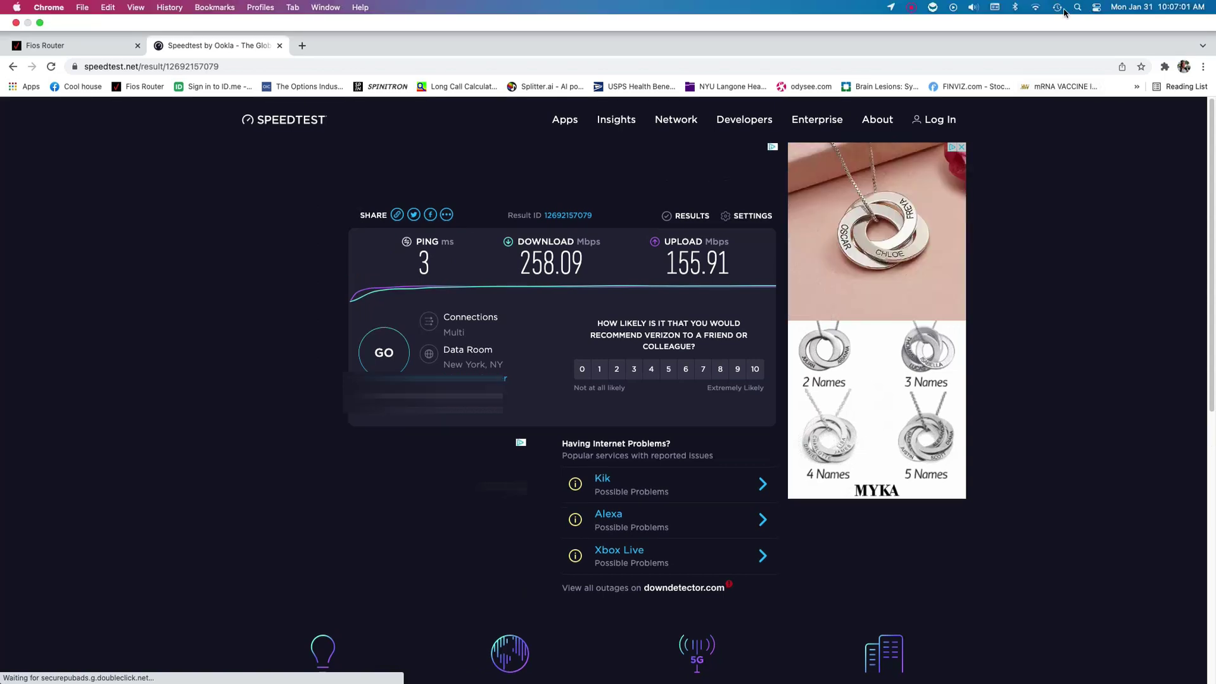
click(1037, 8)
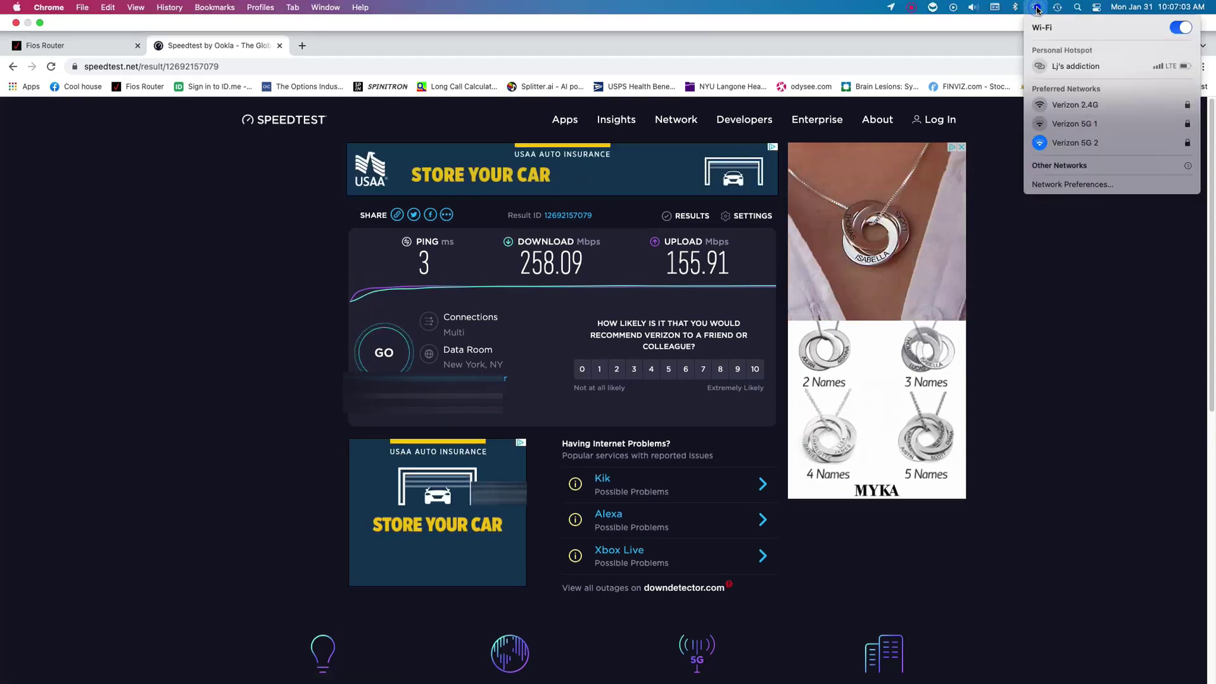
click(1073, 107)
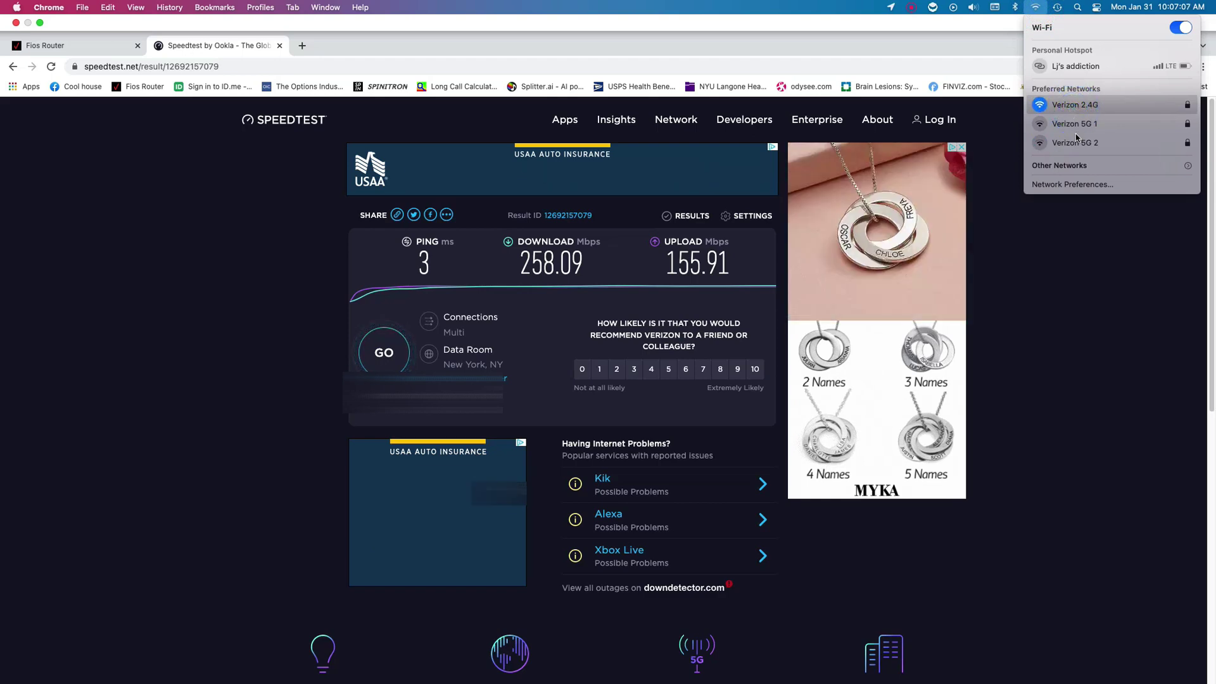
click(386, 356)
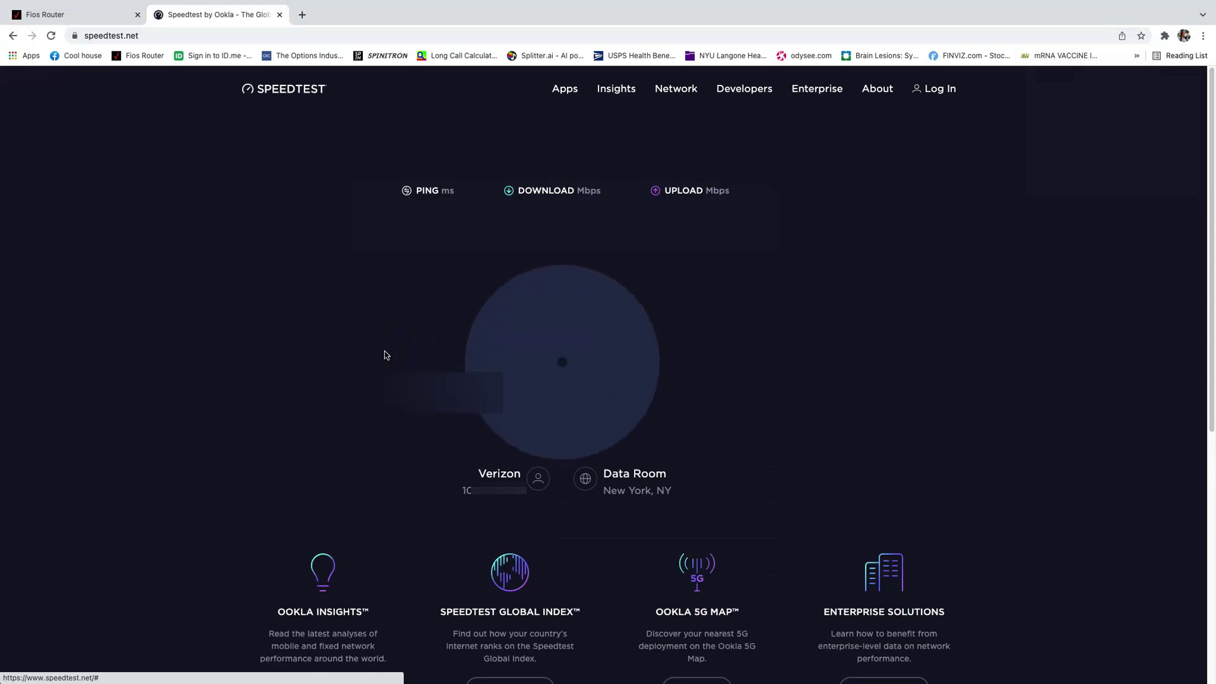